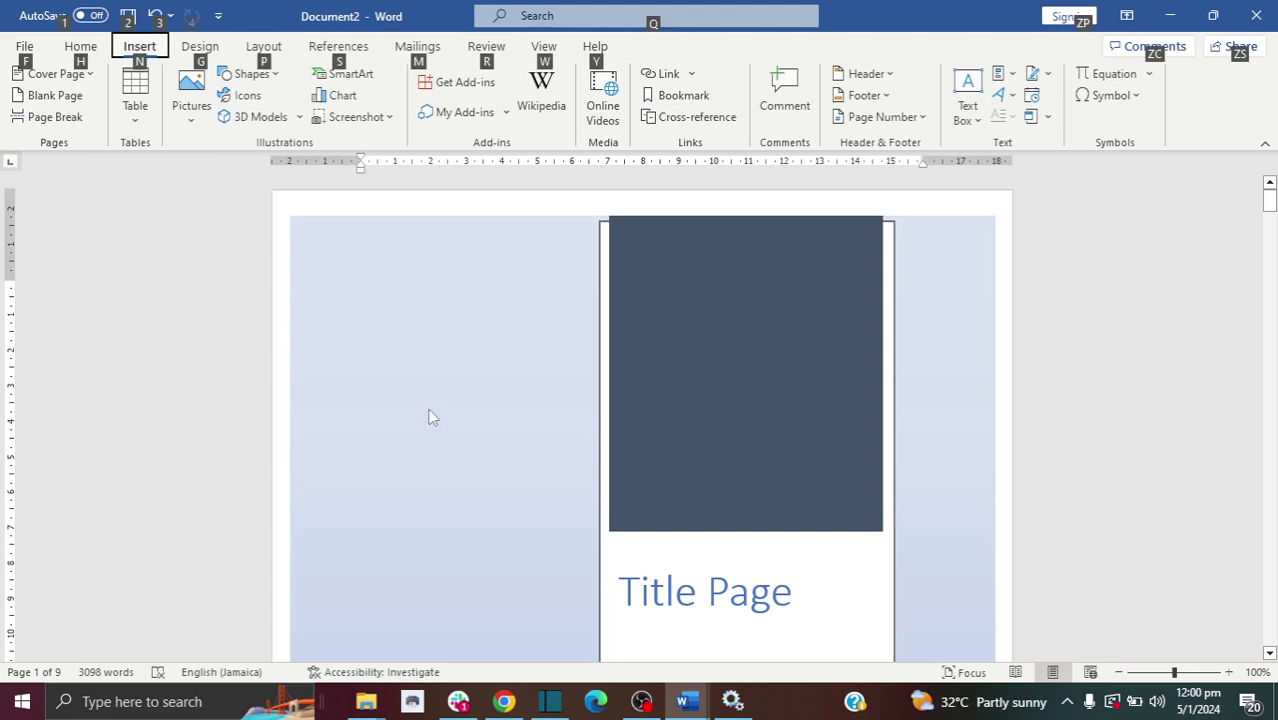
- Insert a Plain Number 3 page number at the bottom right of every footer, then close the footer
click(414, 363)
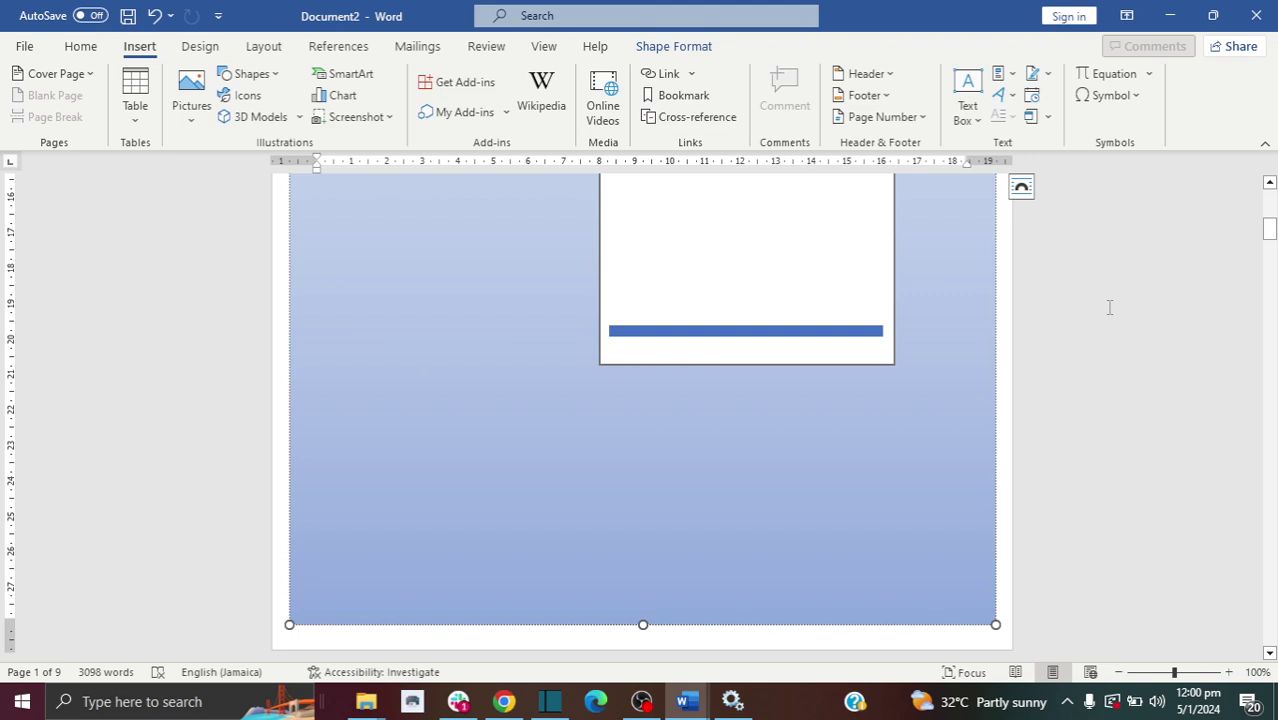
mouse_move(1271, 255)
mouse_down()
mouse_move(1271, 215)
mouse_move(1270, 306)
mouse_up()
scroll(733, 260, down, 3)
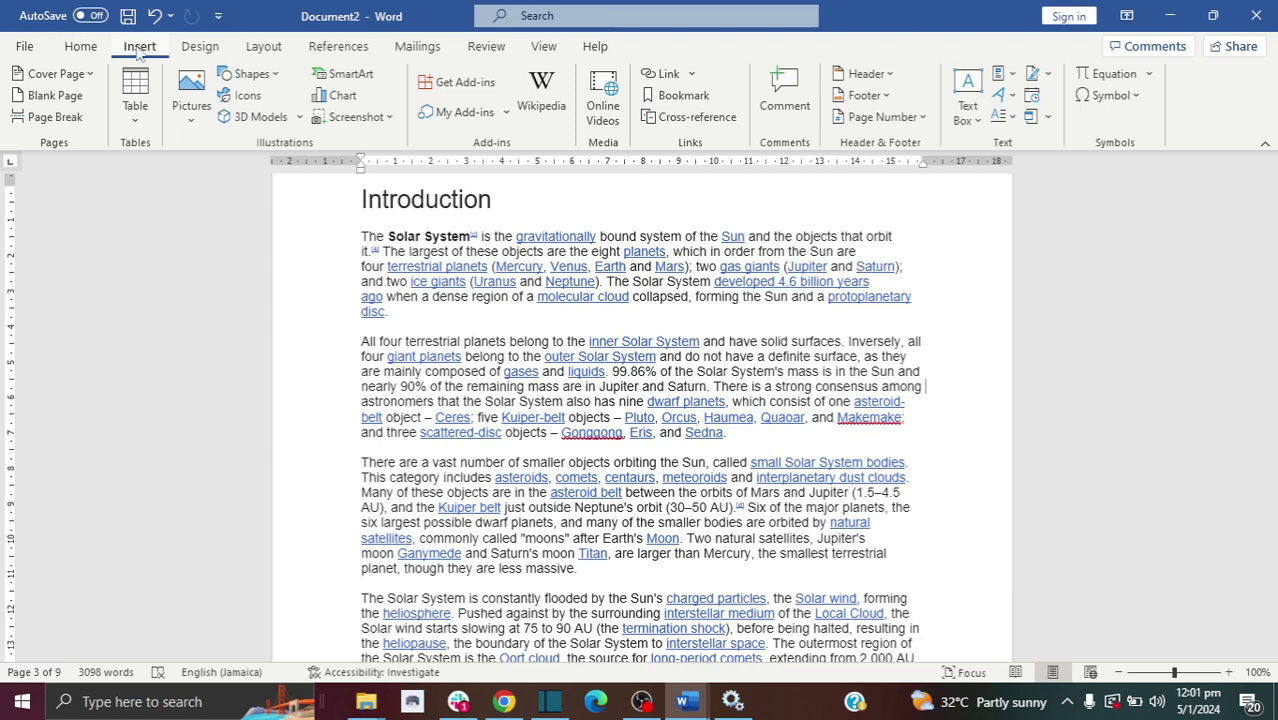
click(905, 122)
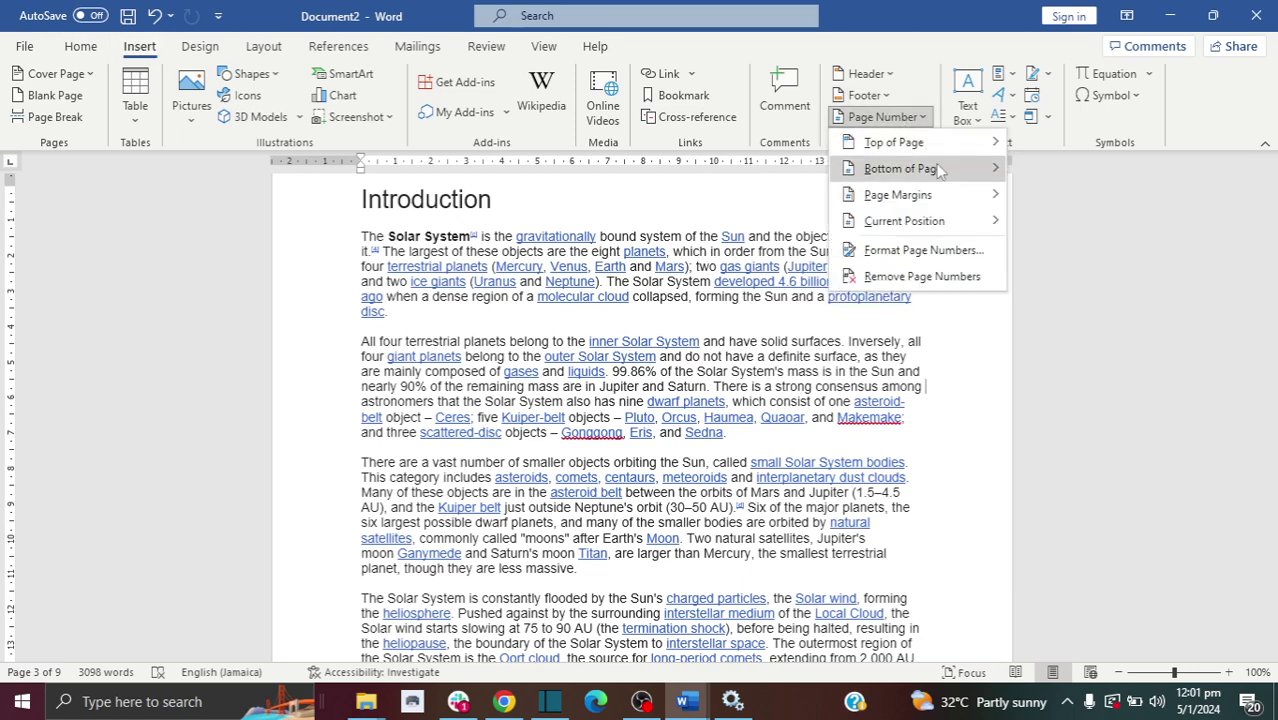
mouse_move(940, 172)
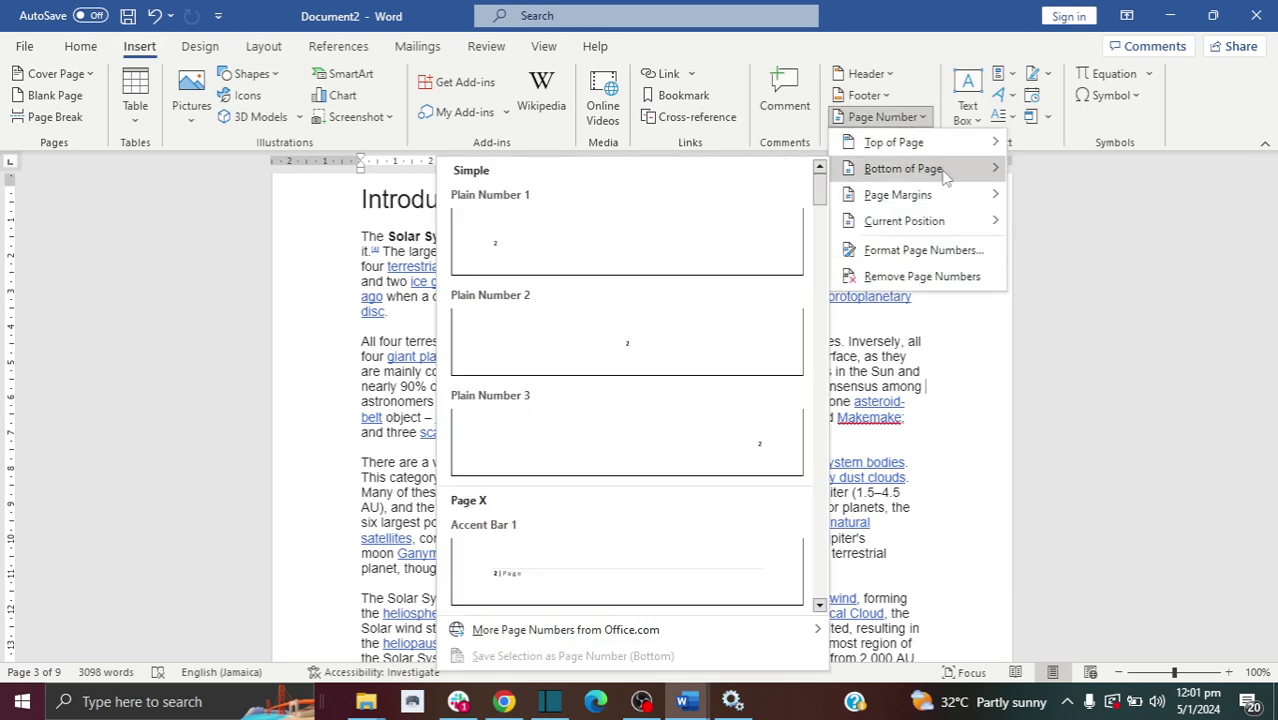
click(713, 448)
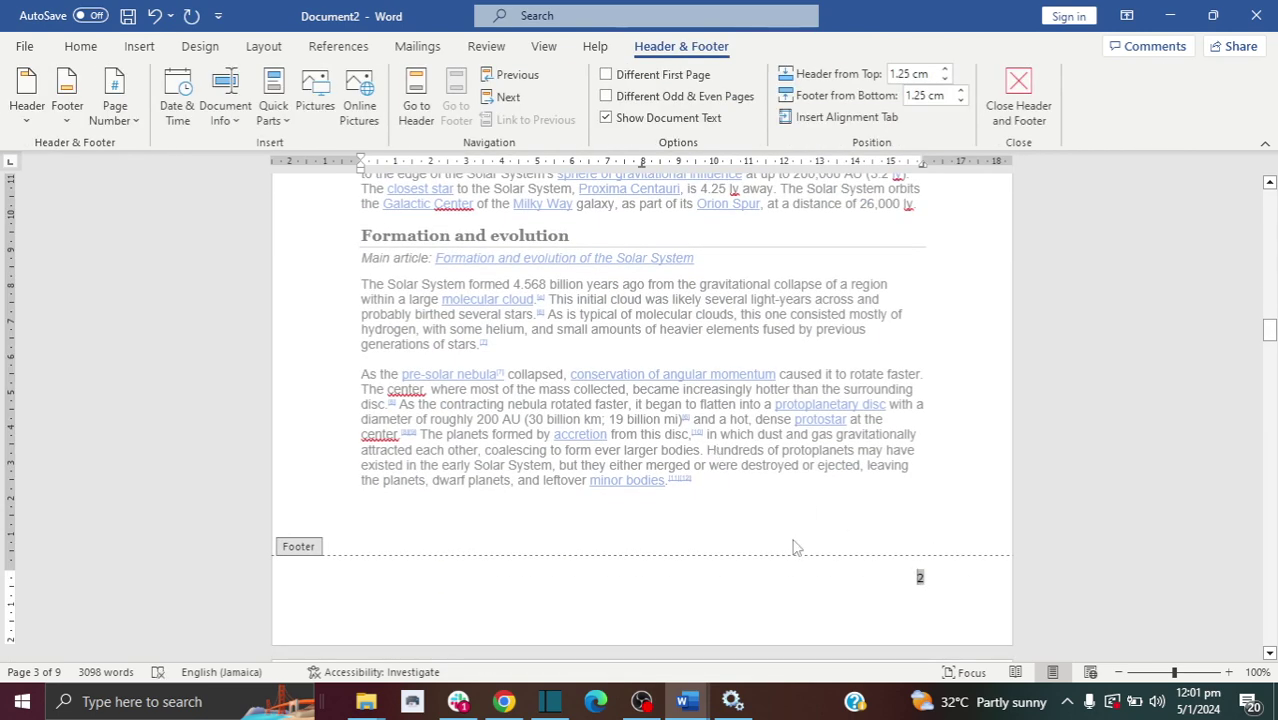
double_click(740, 494)
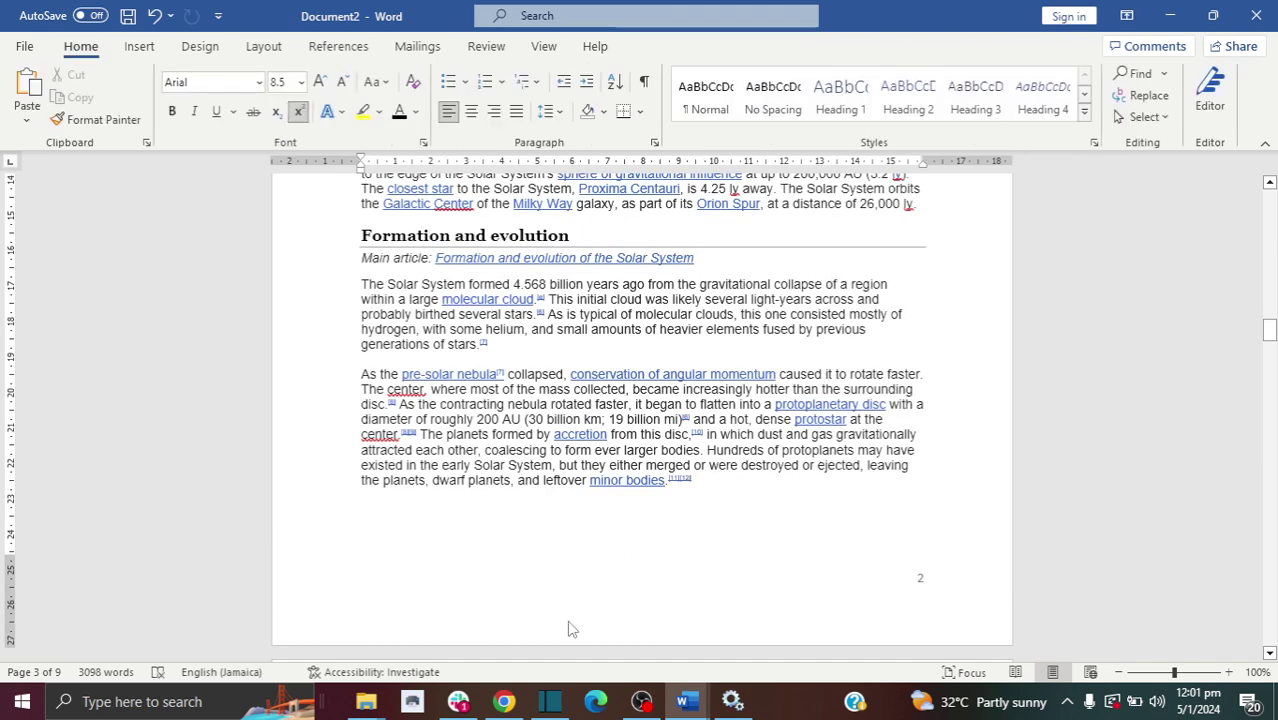
drag(1270, 335, 1272, 288)
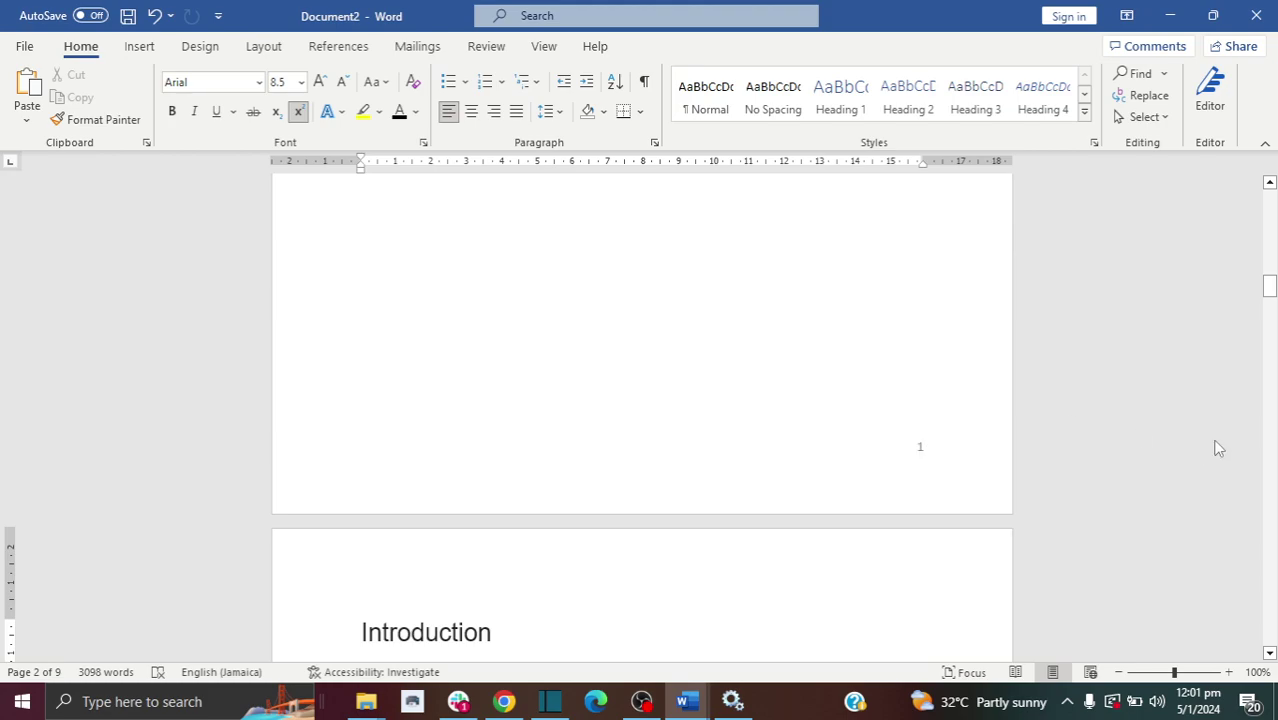
drag(1272, 288, 1270, 333)
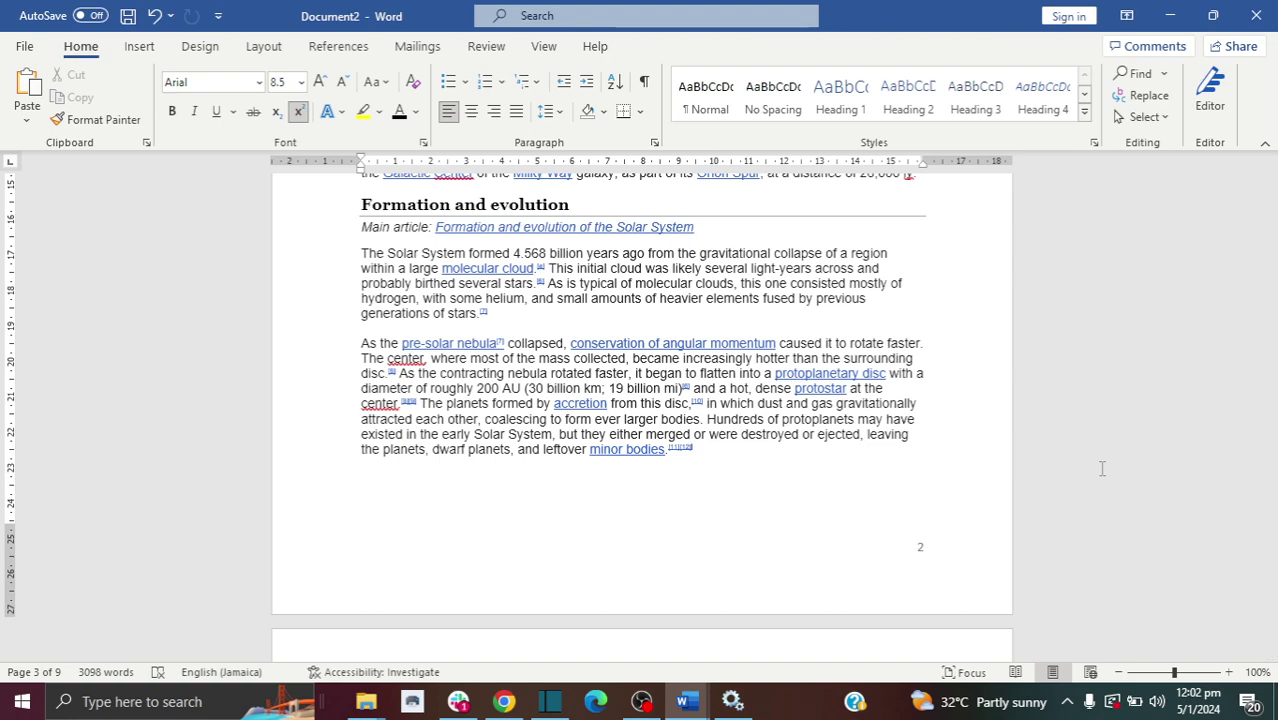
mouse_move(1270, 305)
mouse_down()
mouse_move(1271, 230)
mouse_move(1270, 306)
mouse_up()
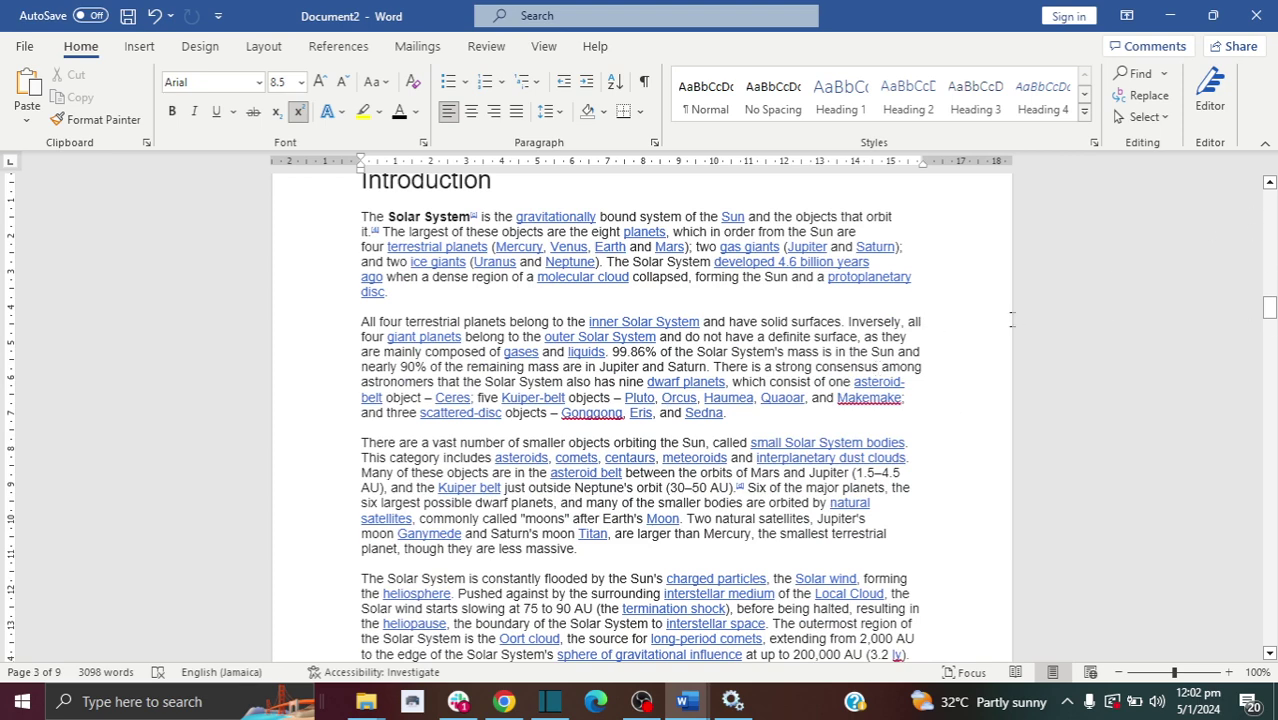
mouse_move(1275, 298)
mouse_down()
mouse_move(1275, 272)
mouse_move(1271, 299)
mouse_up()
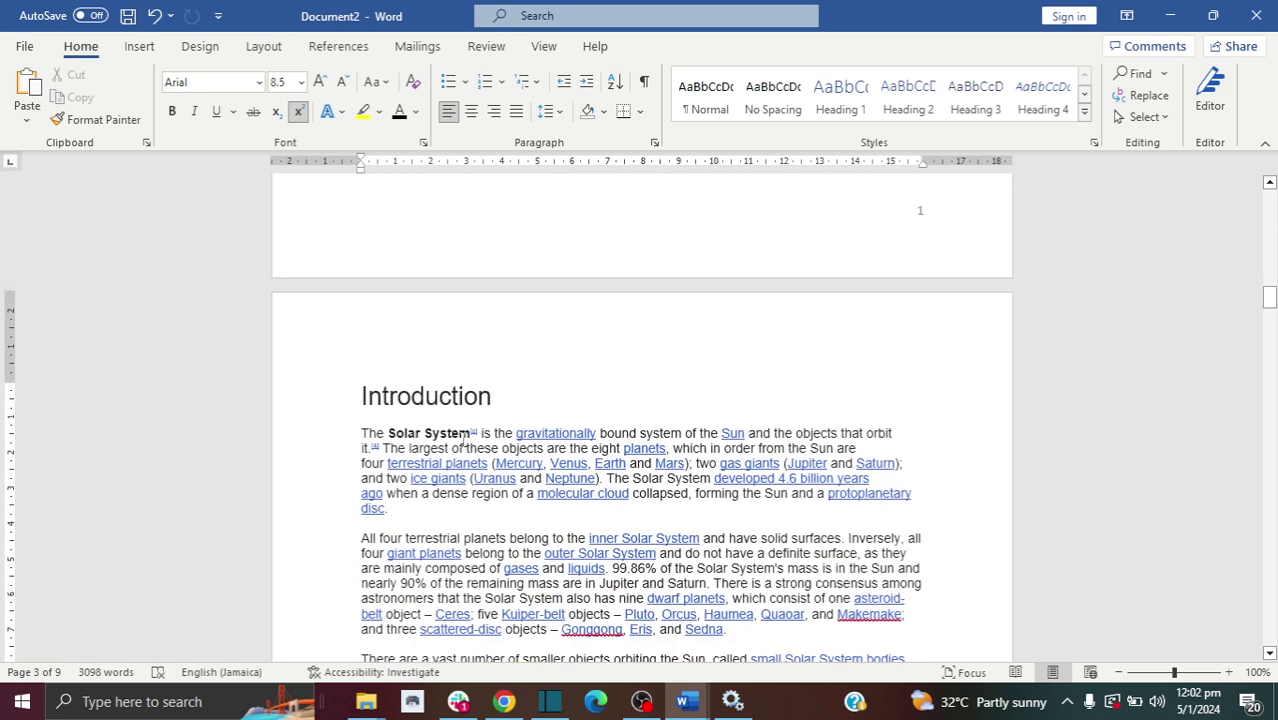
click(358, 396)
- Insert a Next Page section break just before the Introduction heading
click(266, 49)
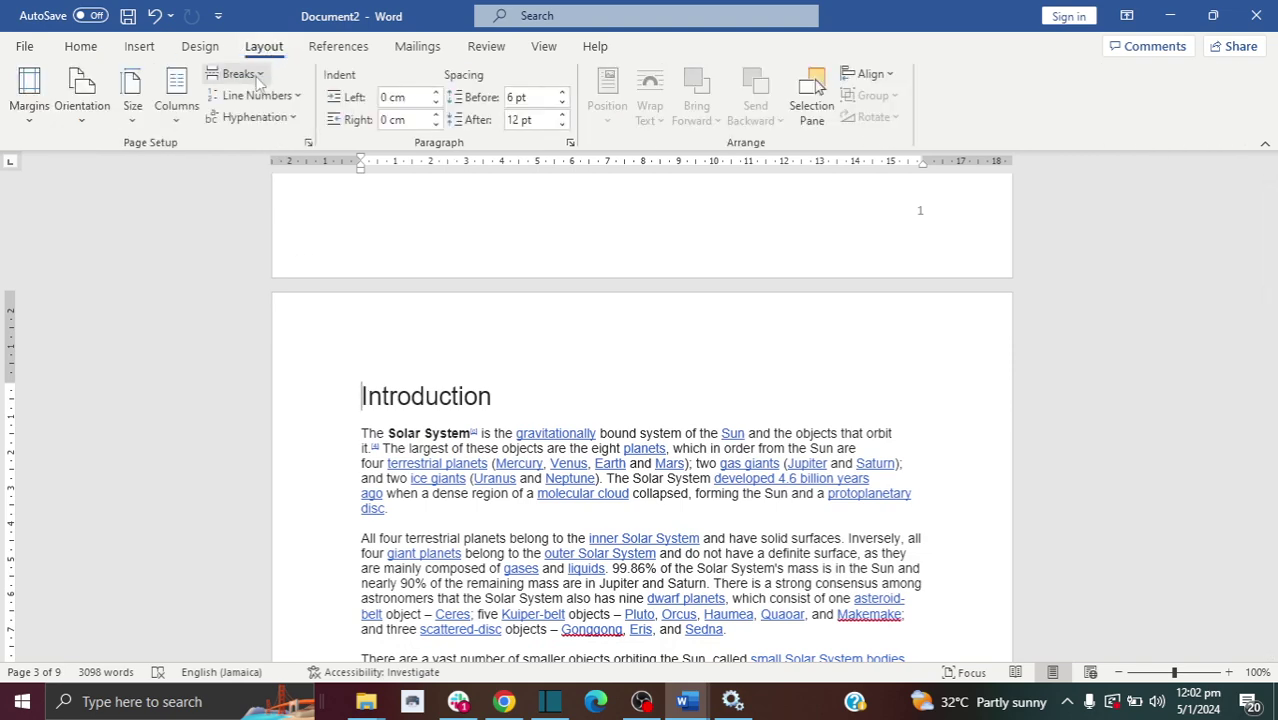
click(257, 80)
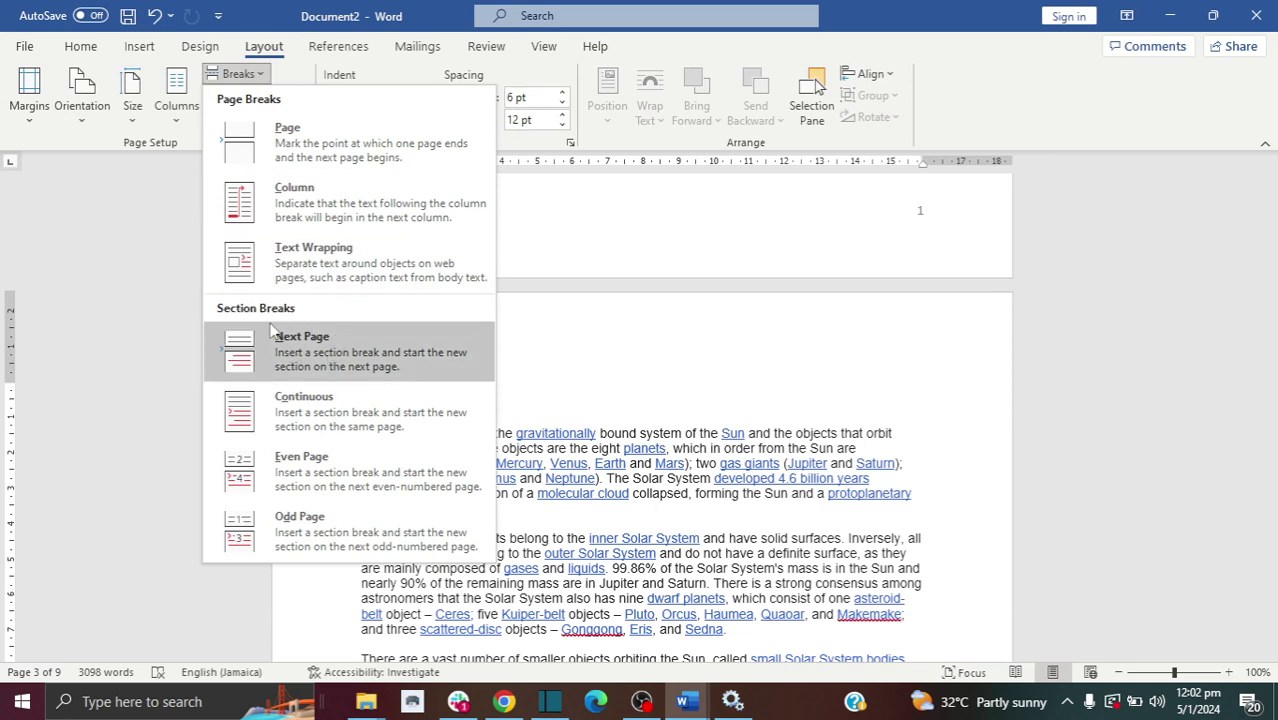
click(340, 356)
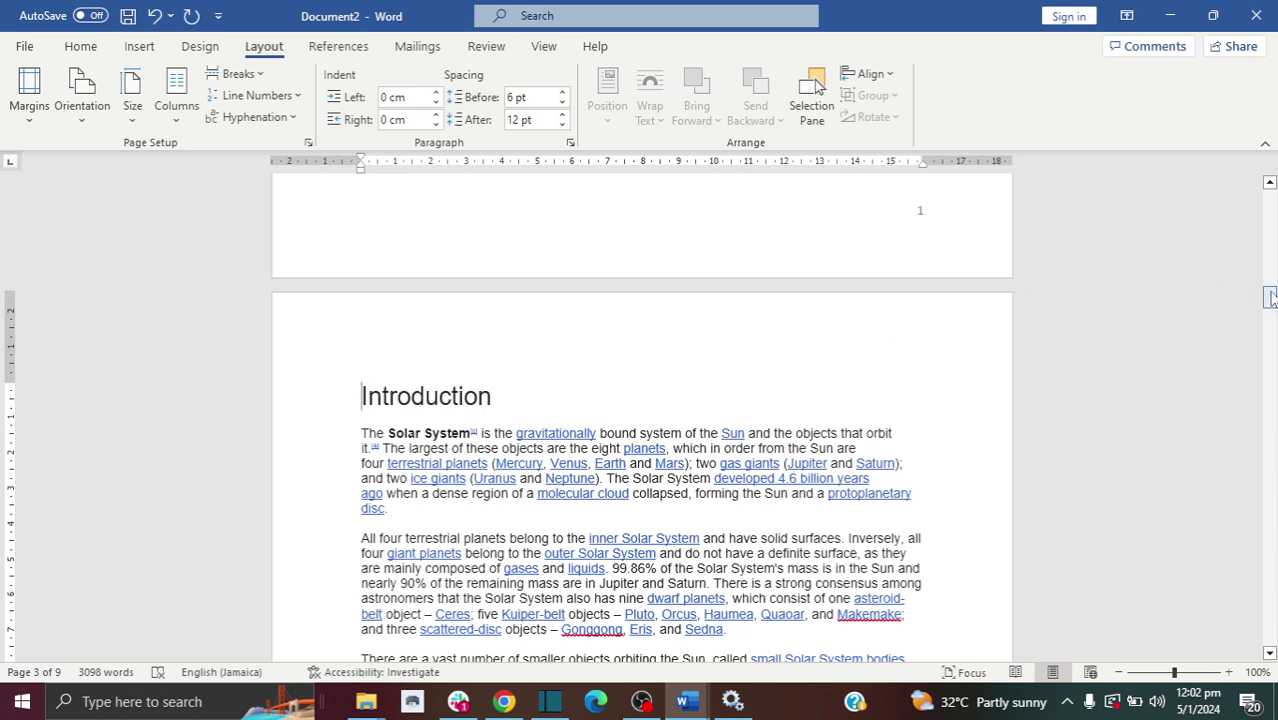
- Place the insertion point below the table of contents with the Home tab active
drag(1270, 297, 1270, 261)
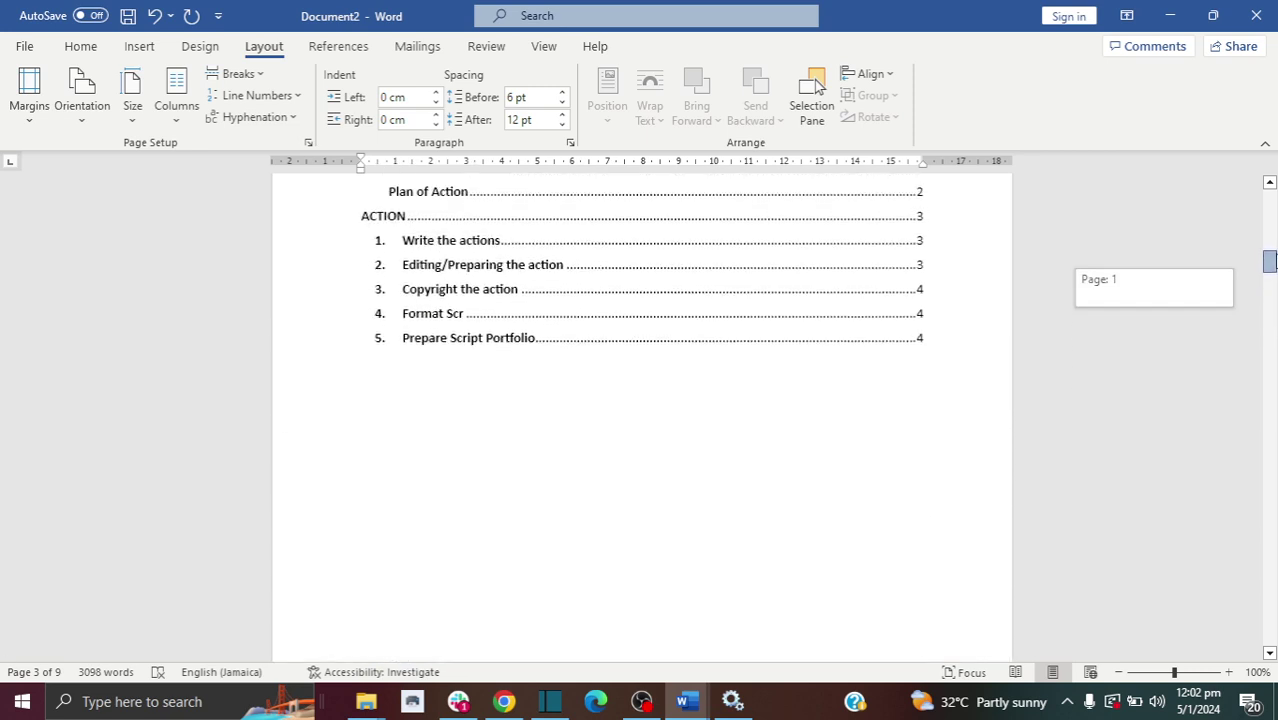
click(365, 400)
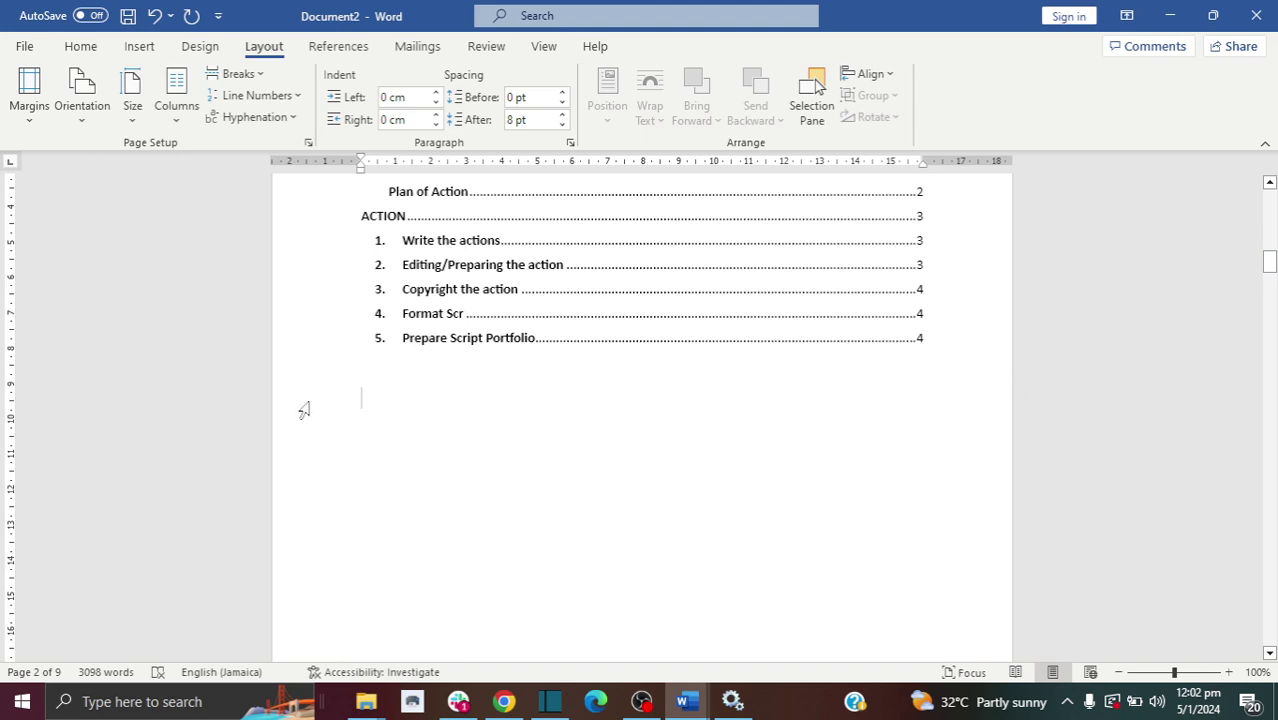
click(82, 52)
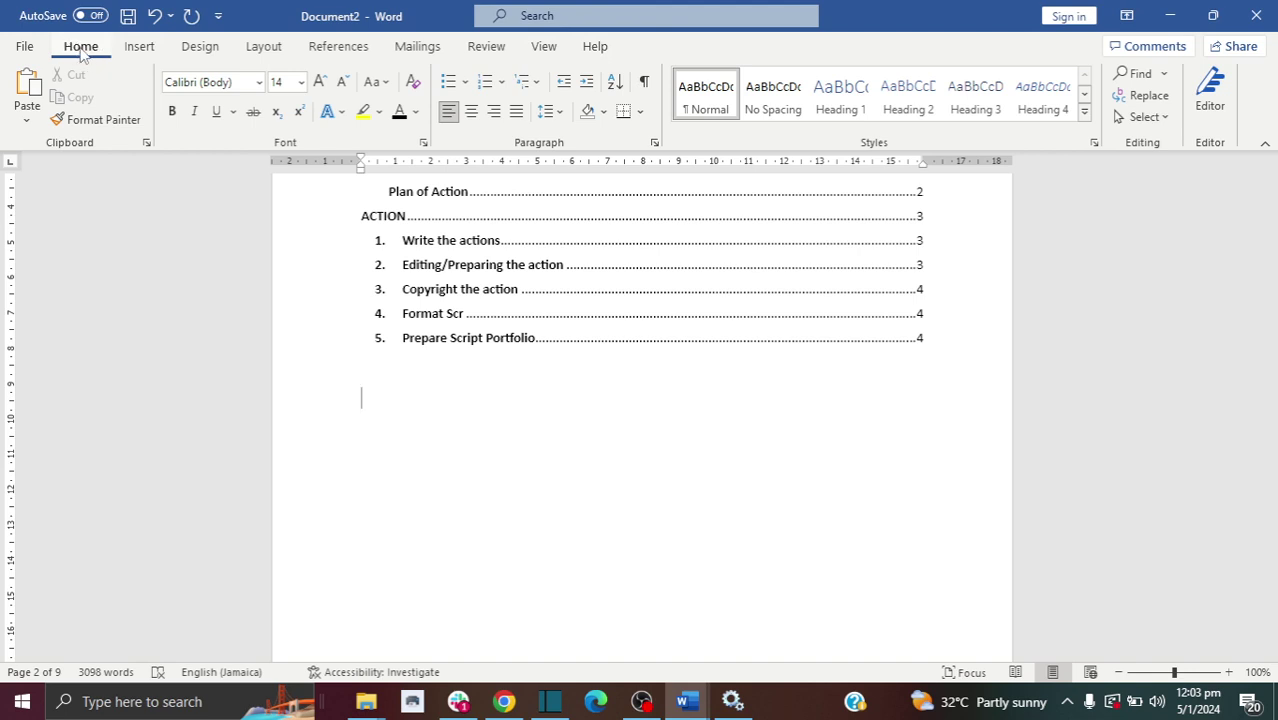
click(647, 84)
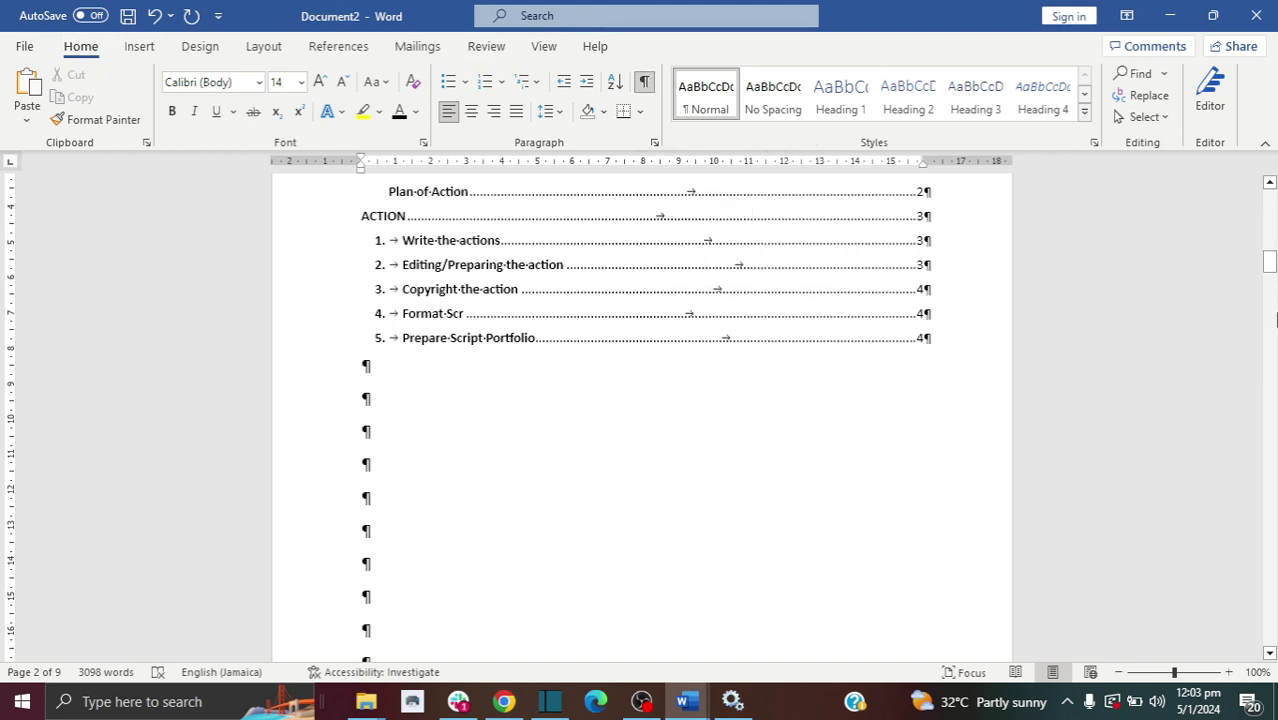
drag(1270, 262, 1270, 293)
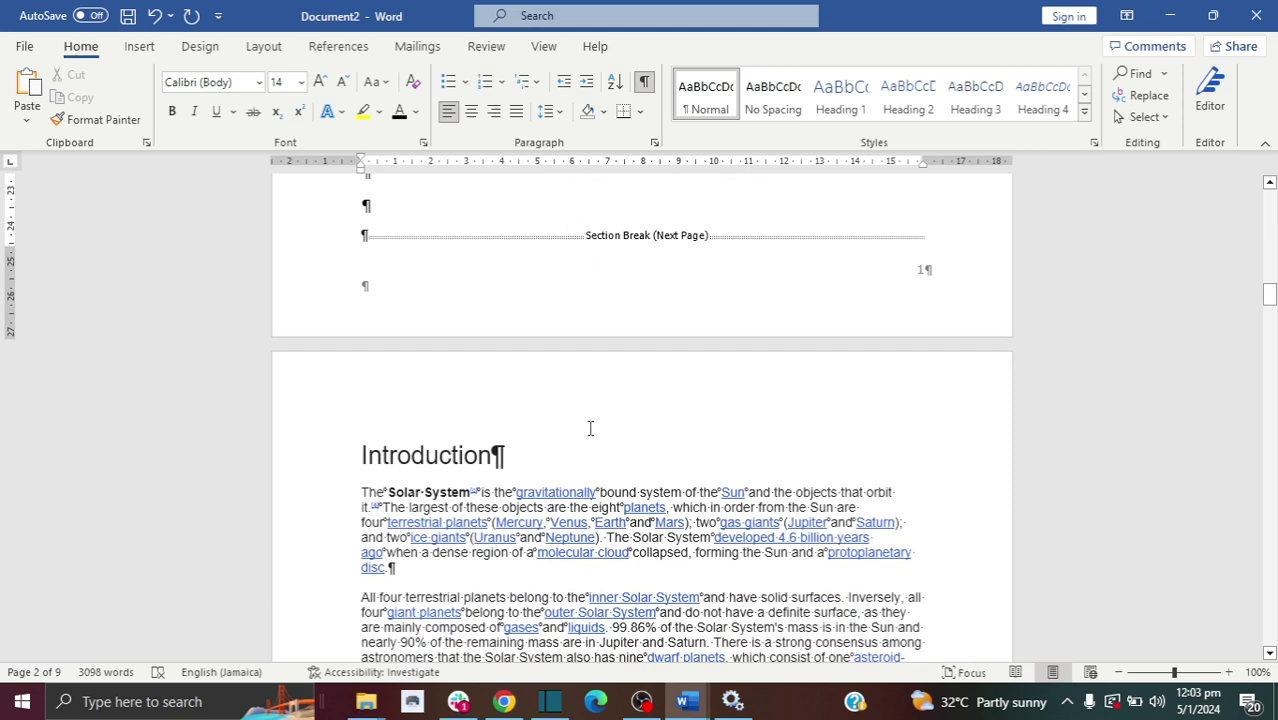
drag(1269, 296, 1269, 288)
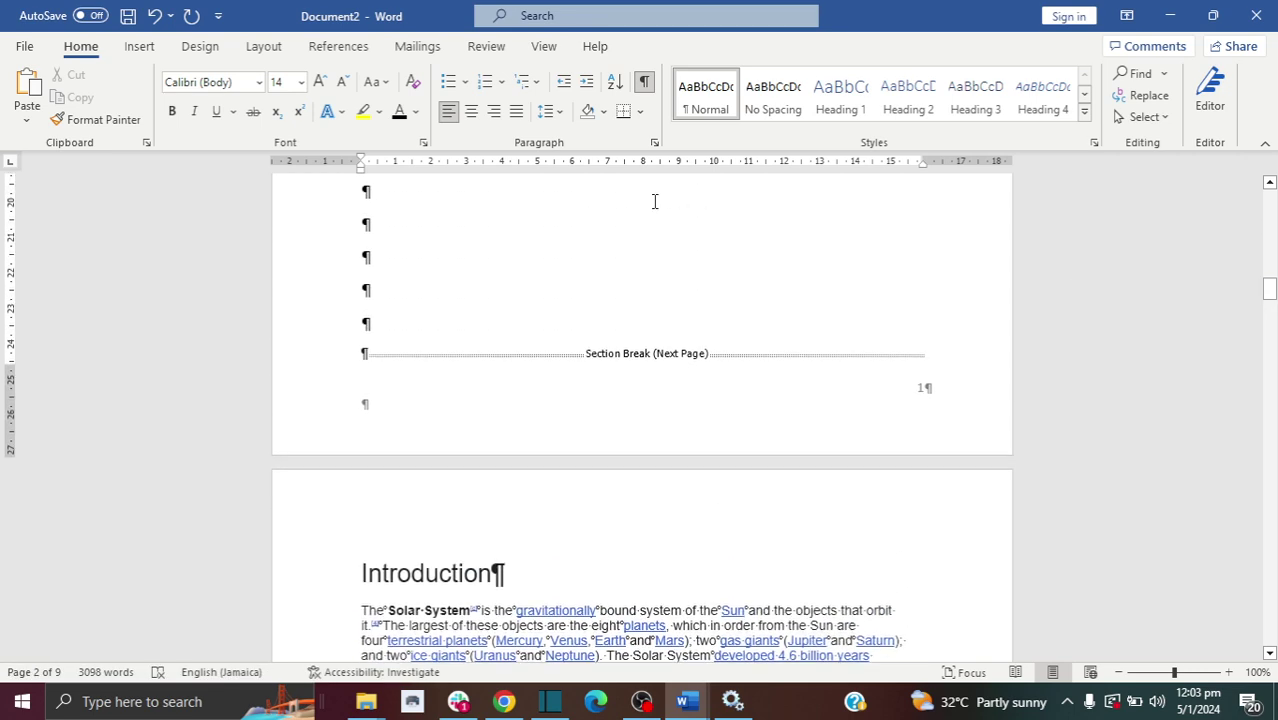
click(645, 84)
drag(1269, 288, 1270, 338)
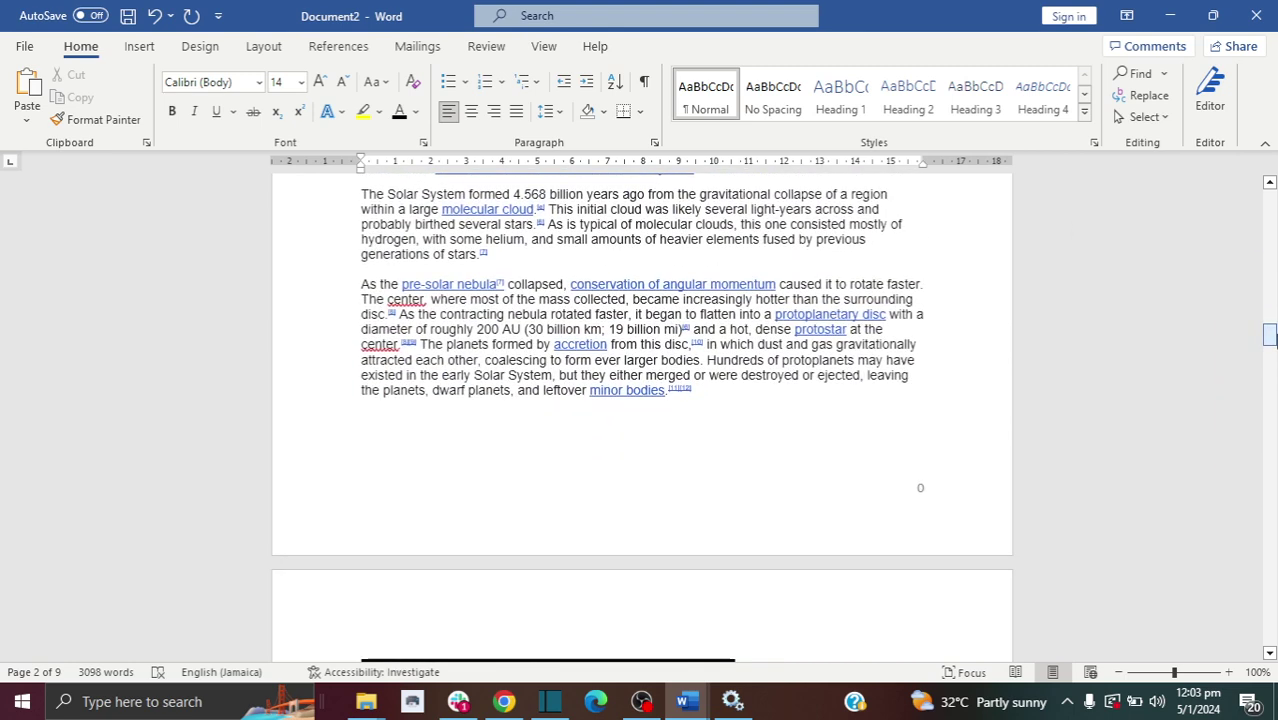
- Open the Section 2 footer for editing and turn off Link to Previous
double_click(898, 490)
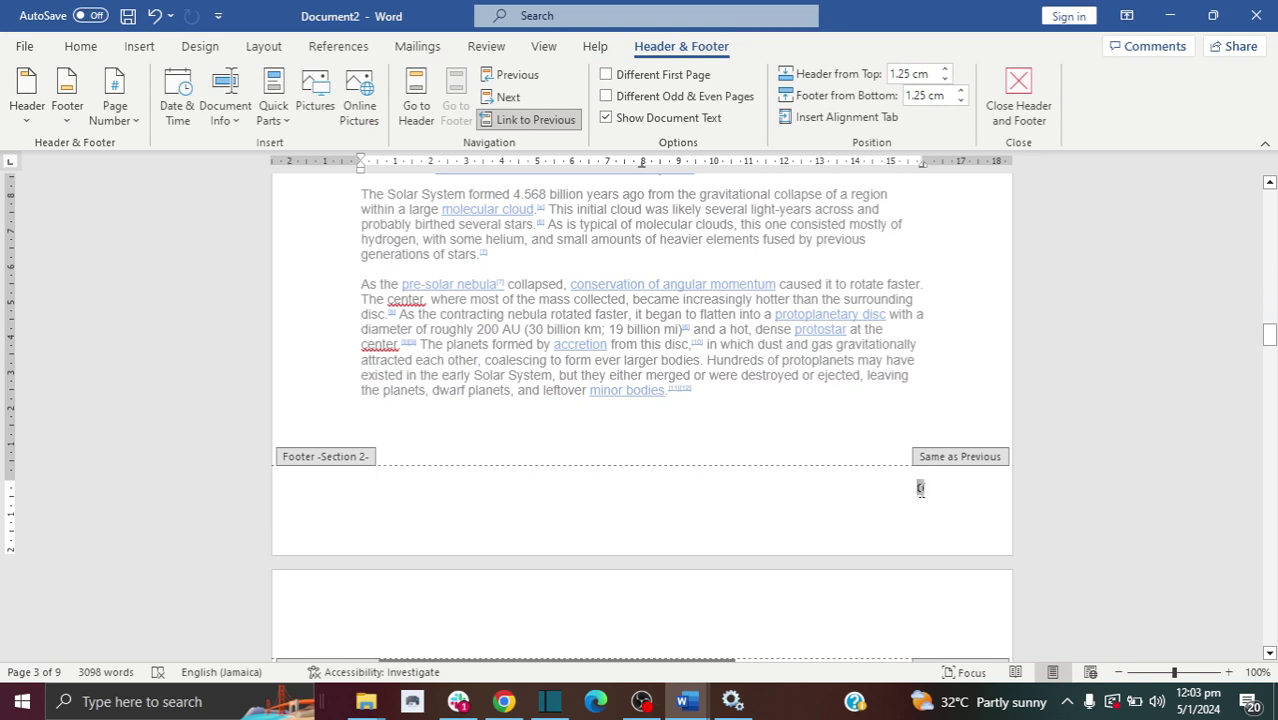
click(524, 120)
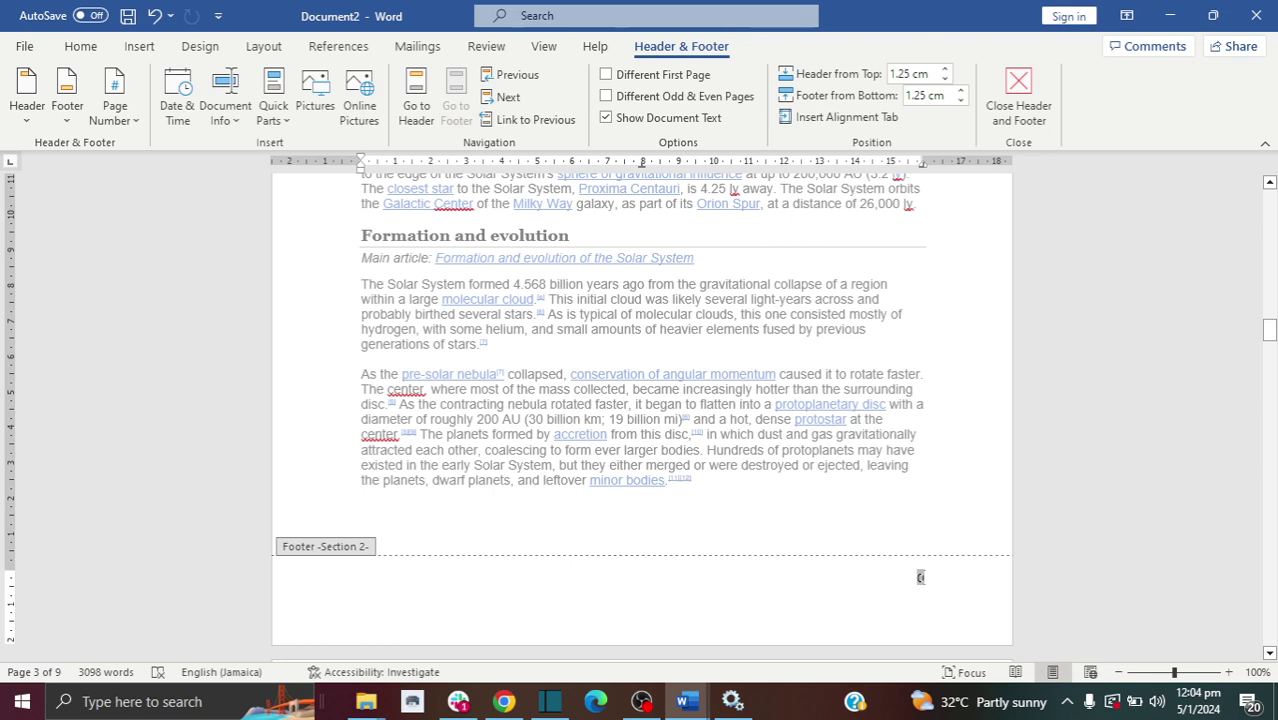
- Set the Section 2 footer page numbering to start at 1 and close the footer
right_click(920, 577)
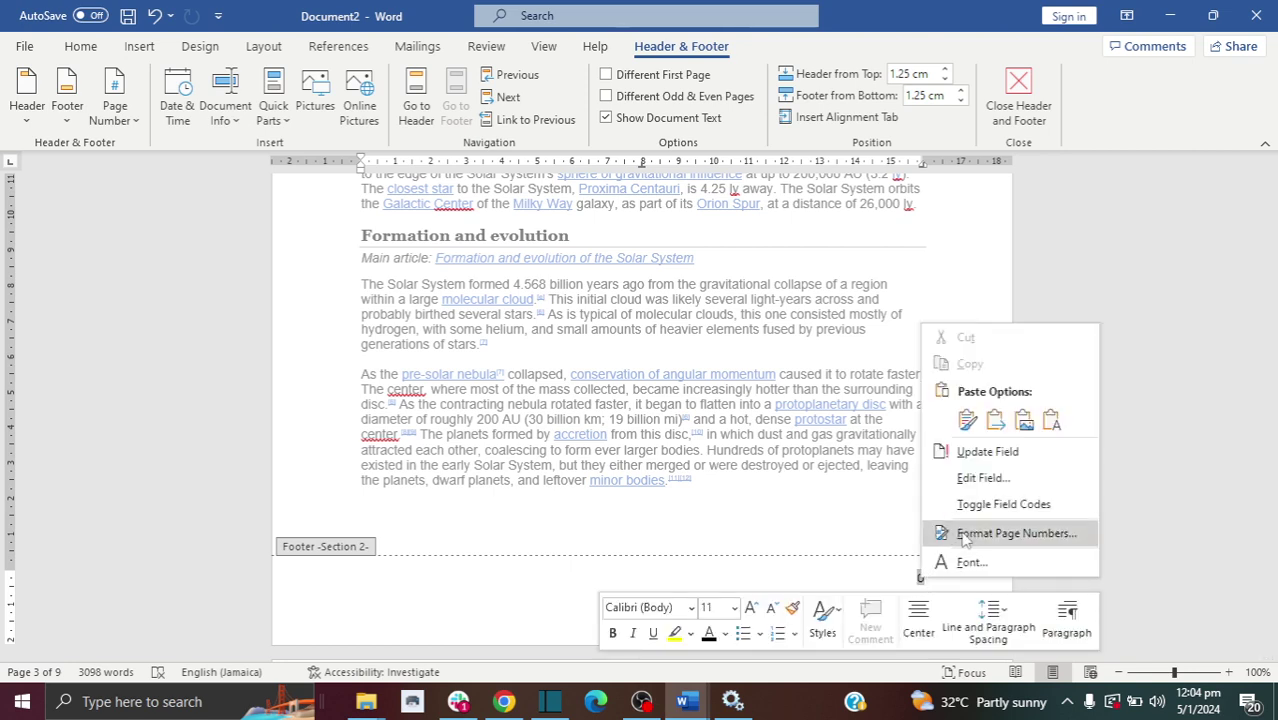
click(1000, 533)
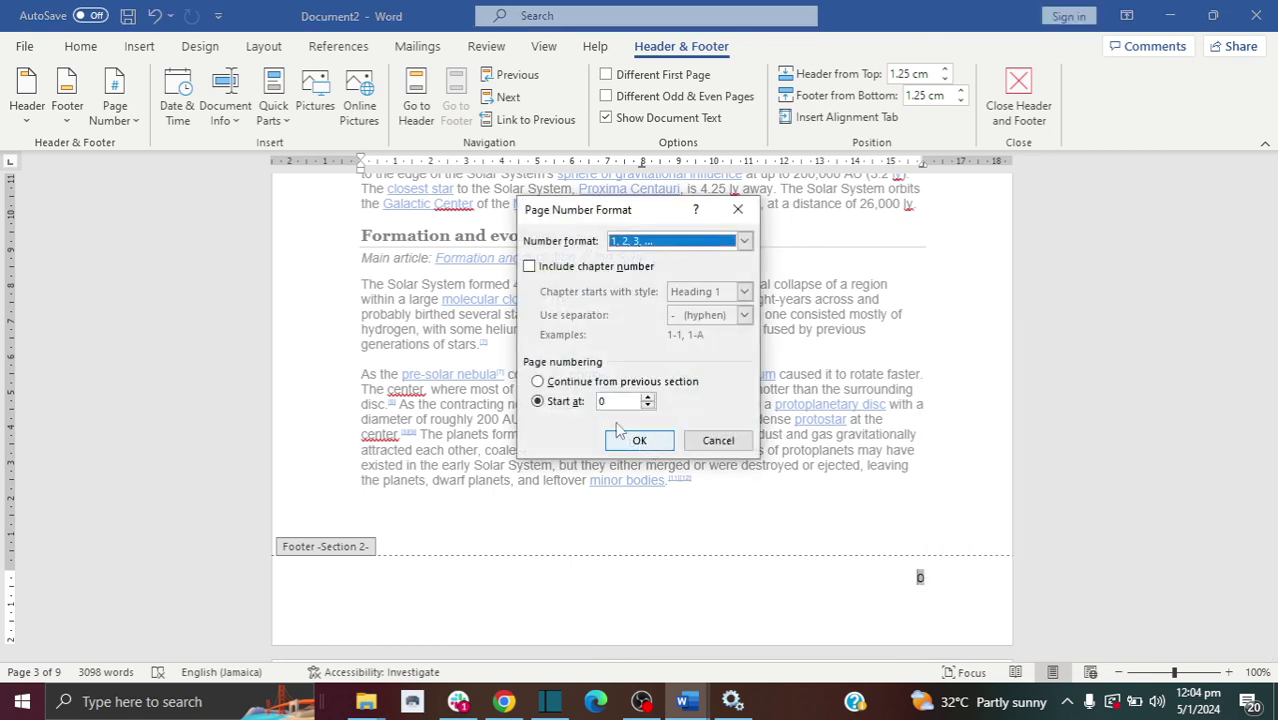
click(604, 401)
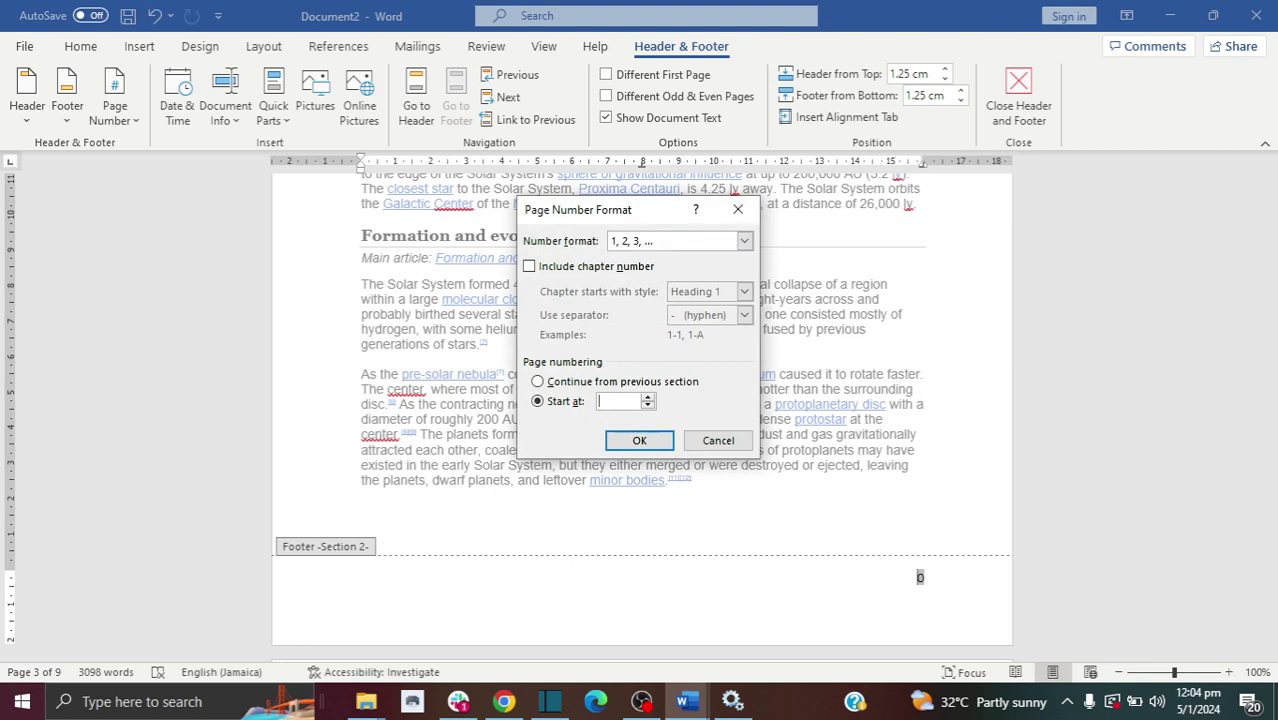
click(639, 440)
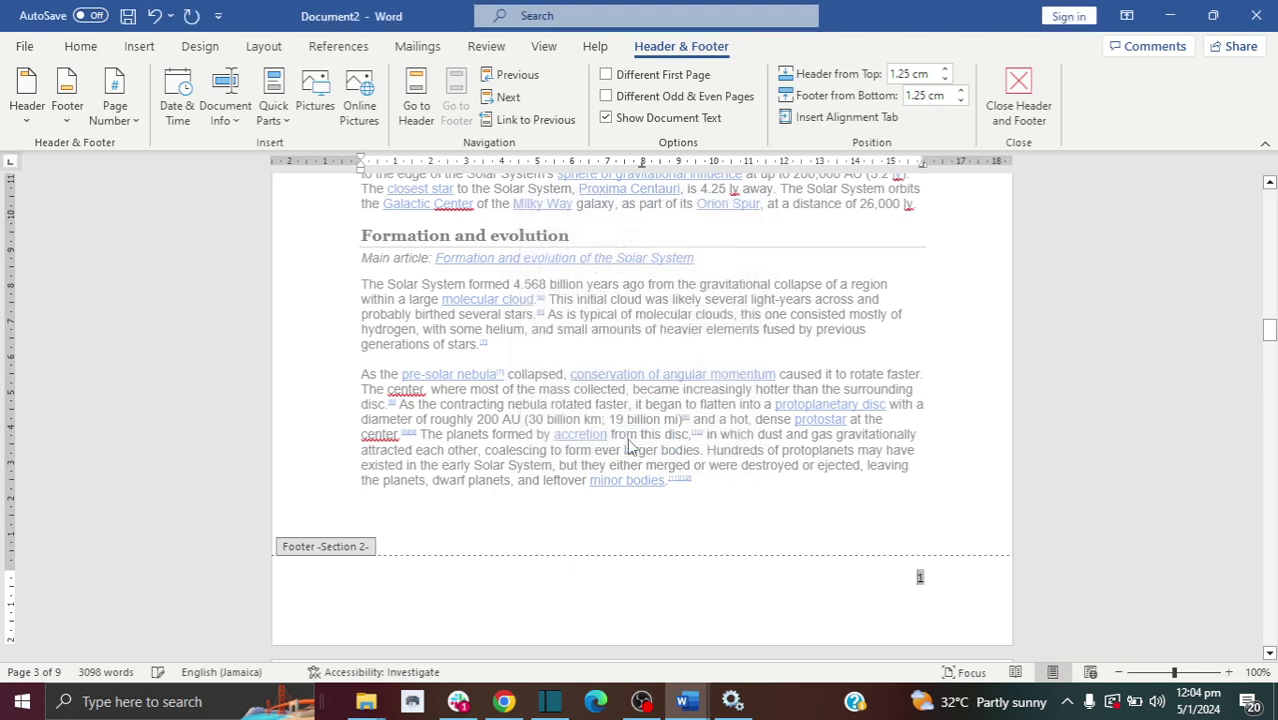
double_click(774, 510)
drag(1272, 320, 1271, 288)
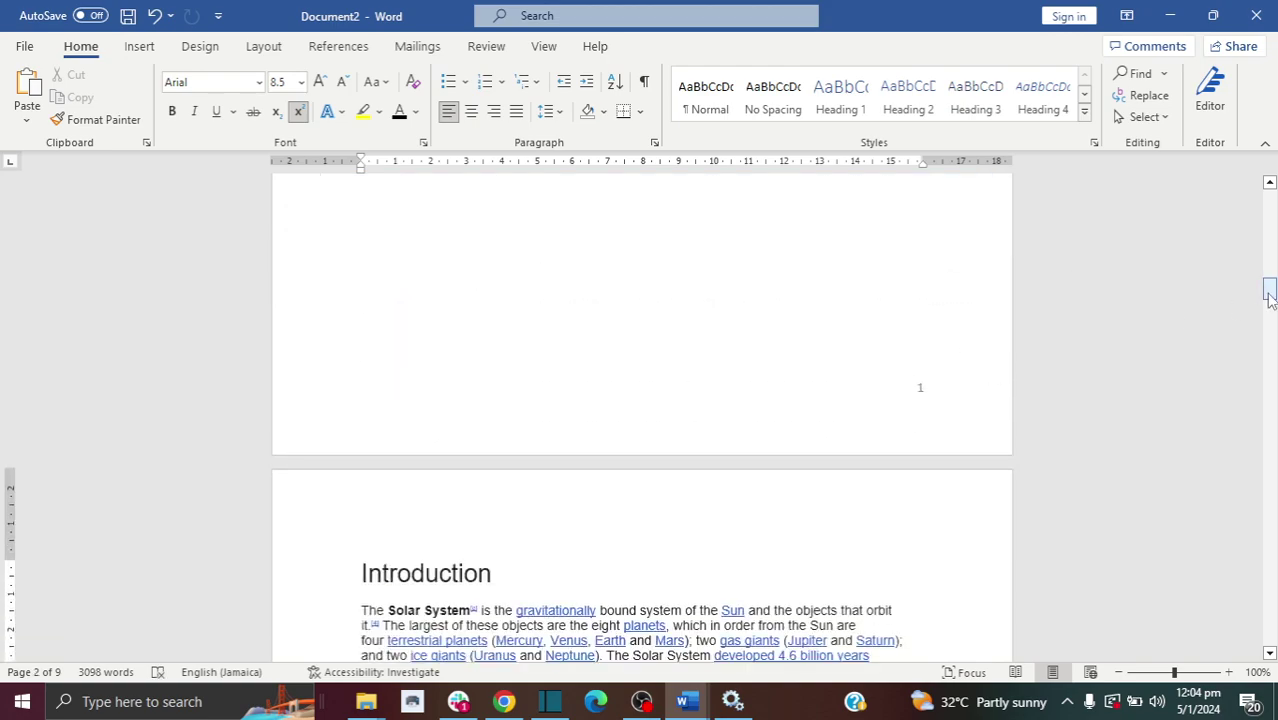
- Delete the page number 1 from the Section 1 footer on the front page and close the footer
mouse_move(1270, 296)
mouse_down()
mouse_move(1271, 350)
mouse_move(1271, 280)
mouse_up()
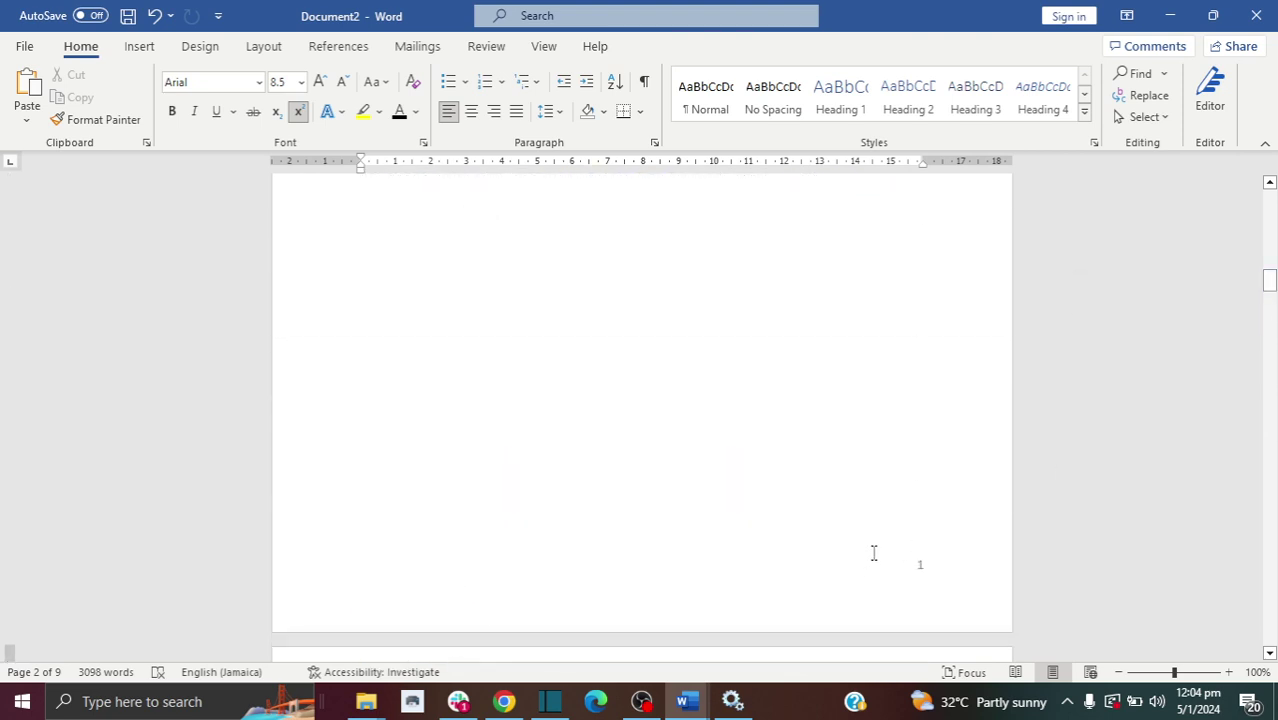
double_click(873, 555)
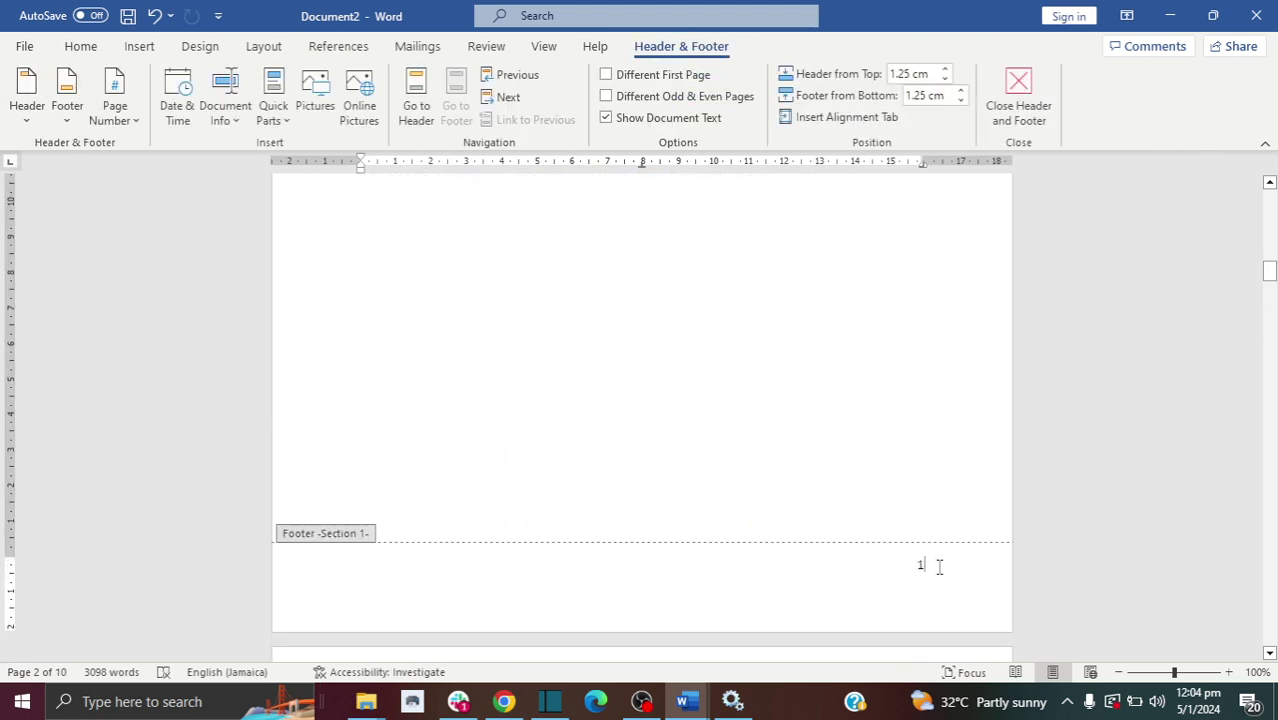
drag(939, 567, 914, 568)
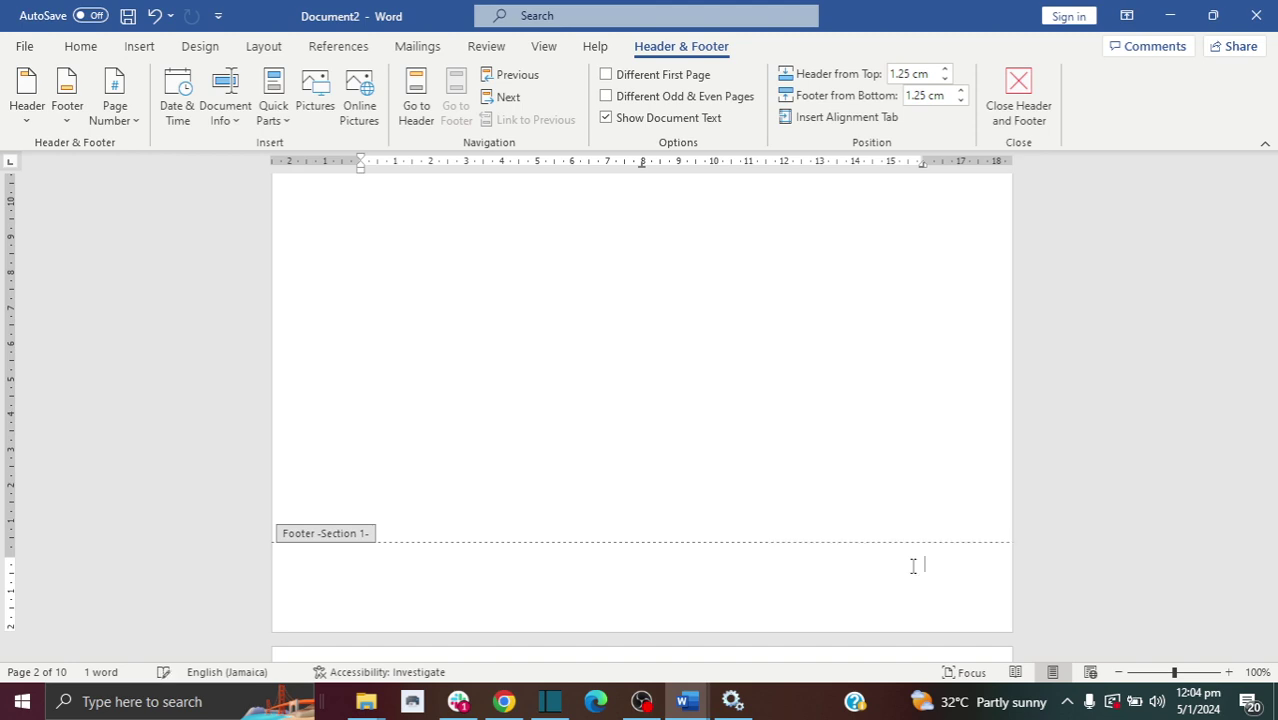
click(913, 562)
double_click(861, 467)
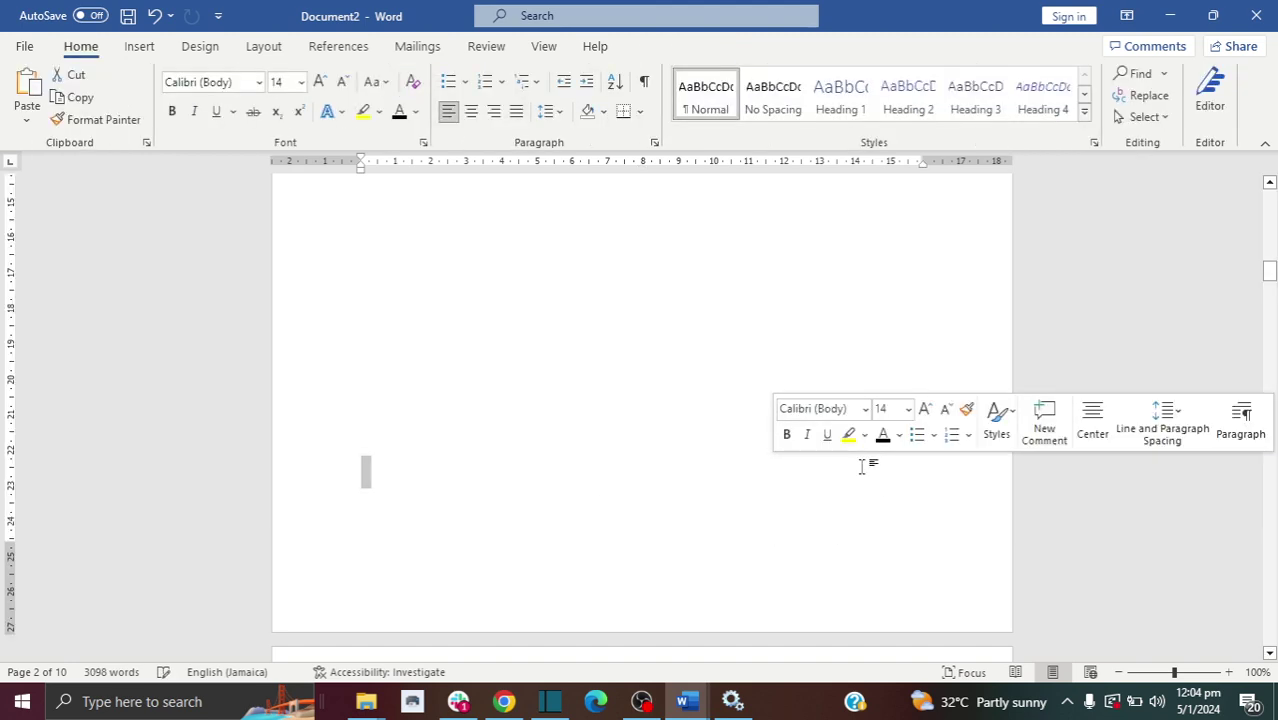
mouse_move(1269, 272)
mouse_down()
mouse_move(1269, 197)
mouse_move(1269, 294)
mouse_up()
- Move down through the Introduction text to bring the diagram and its caption into view
click(736, 320)
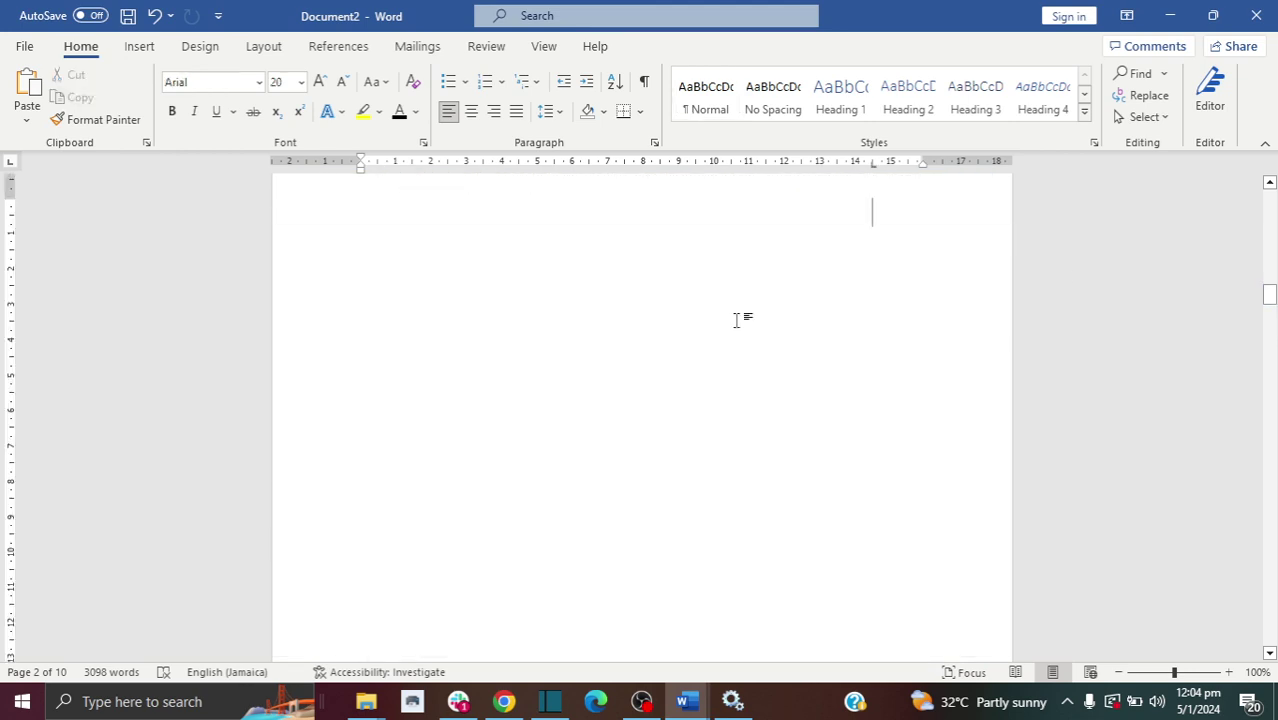
key(Down)
key(Down)
key(Down)
key(Down)
key(Down)
key(Down)
key(Down)
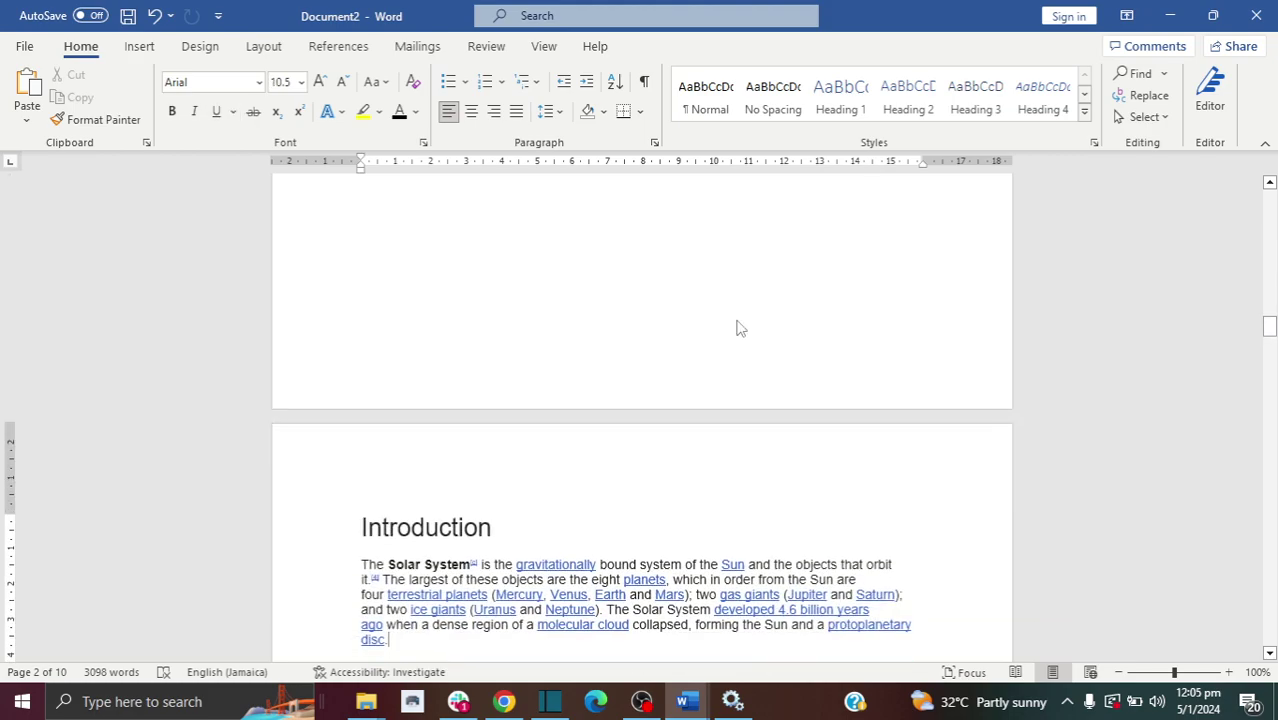
scroll(736, 328, down, 10)
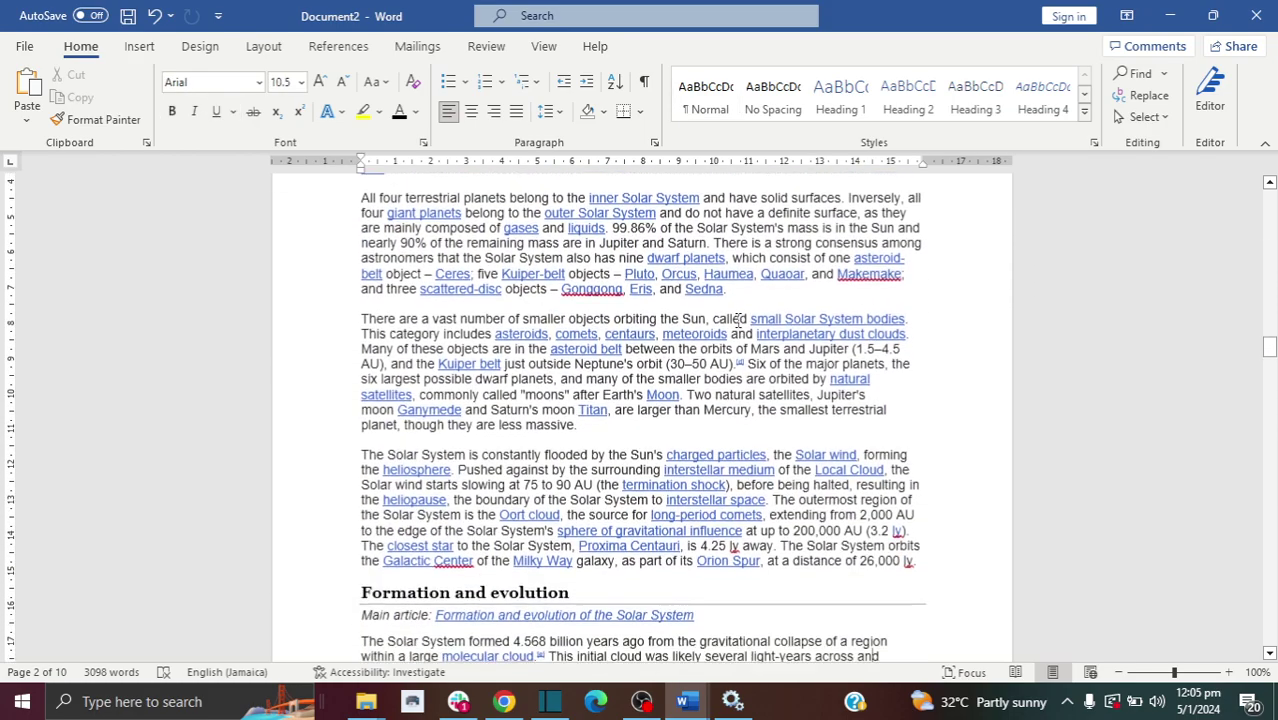
key(Down)
key(Down)
key(Down)
key(Down)
key(Down)
key(Down)
key(Down)
key(Down)
key(Down)
key(Down)
key(Down)
key(Down)
key(Down)
key(Down)
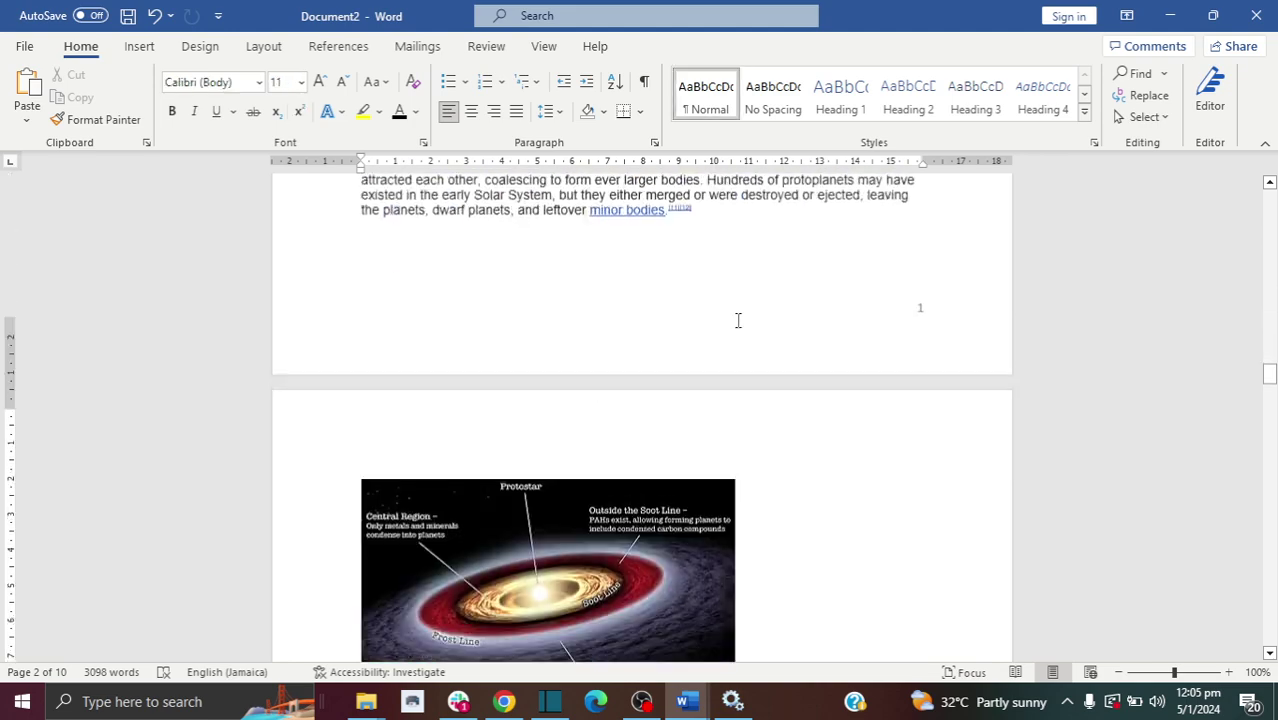
key(Down)
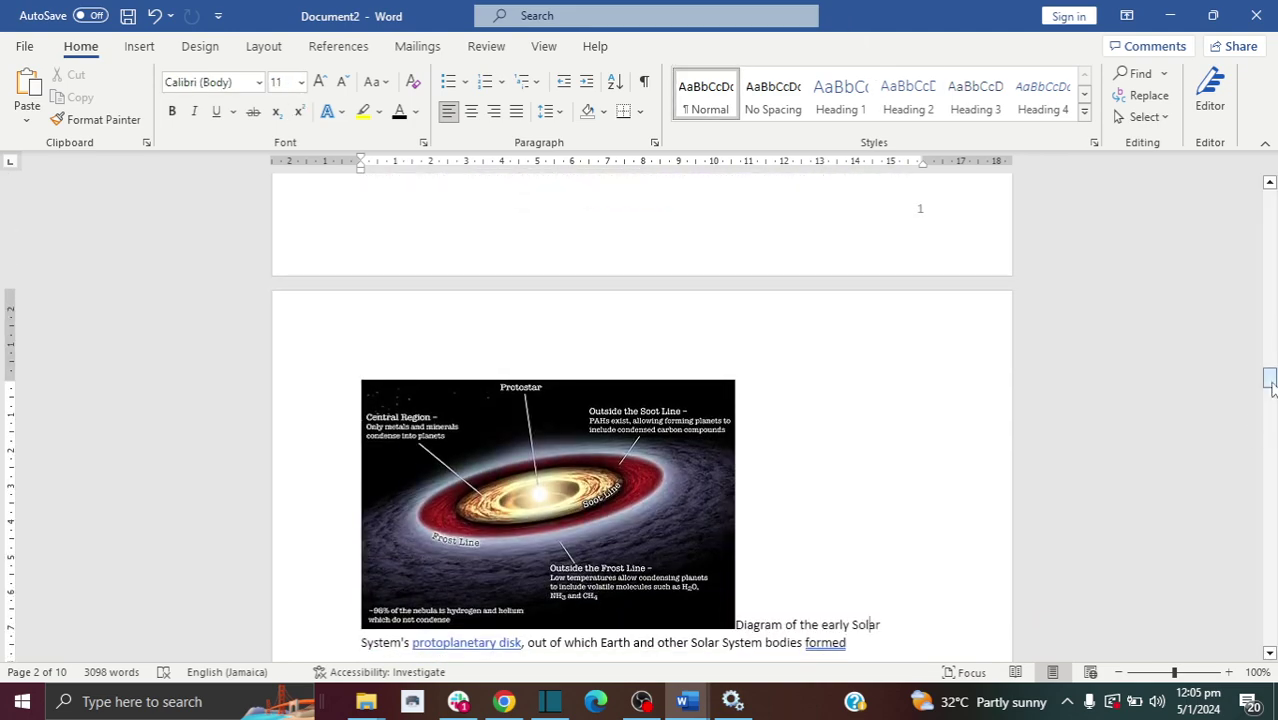
drag(1270, 378, 1272, 284)
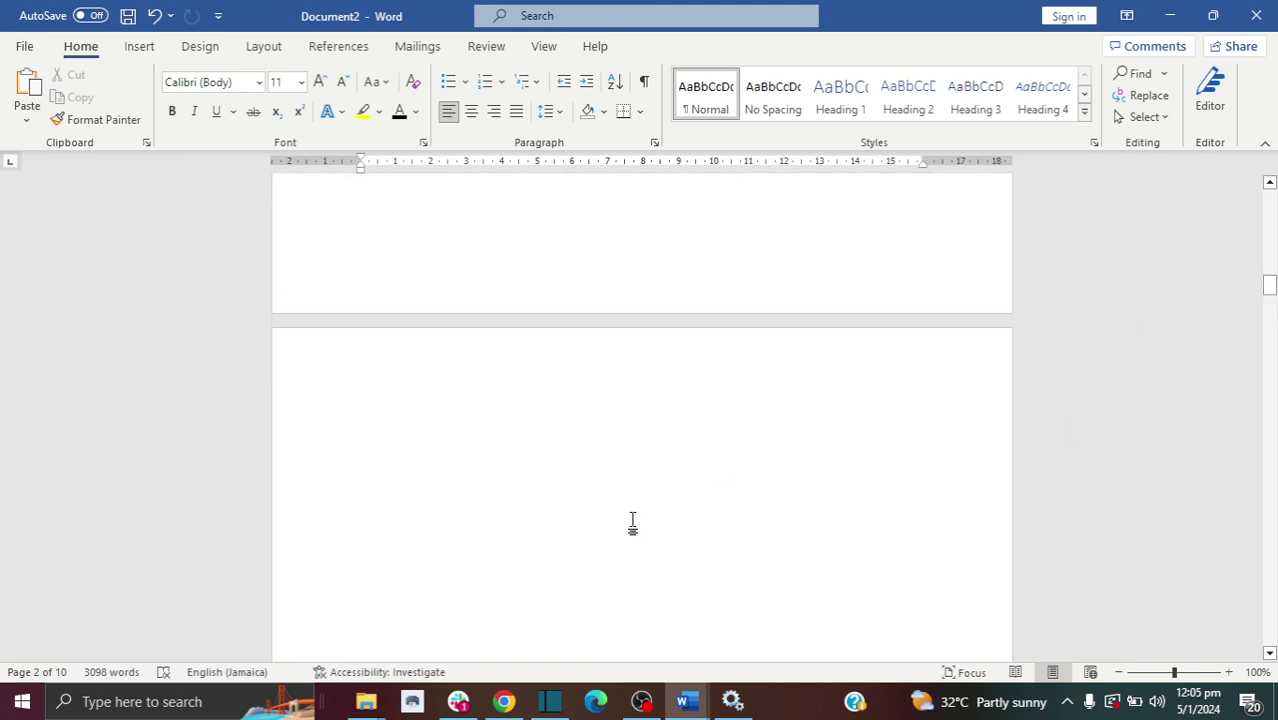
- Delete the empty paragraph on blank page 2, bringing the report back to 9 pages
click(405, 442)
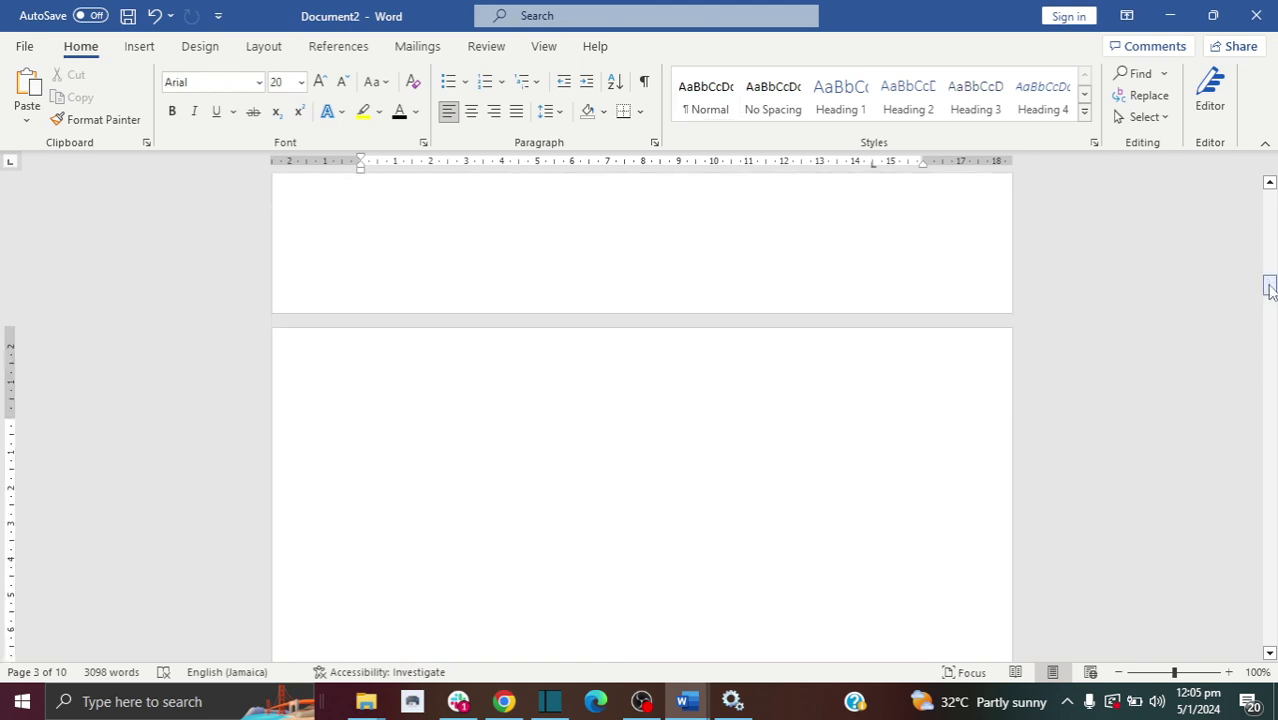
drag(1270, 287, 1270, 330)
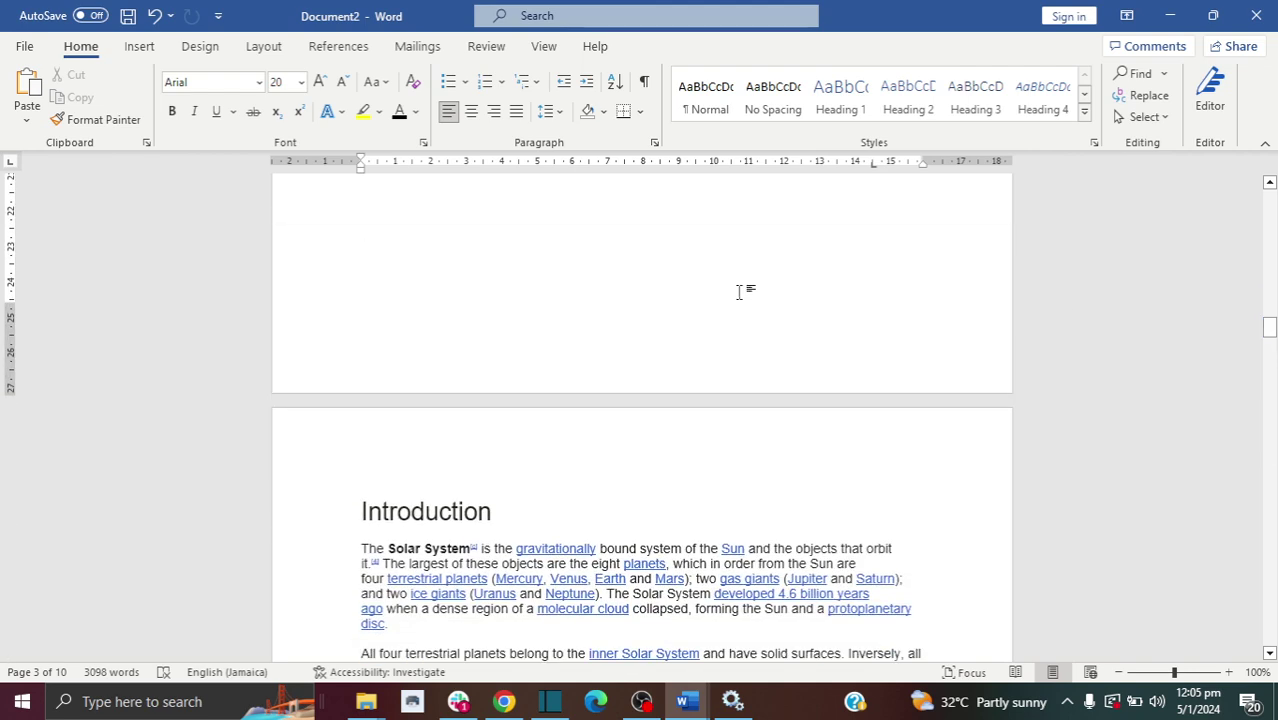
scroll(721, 288, up, 10)
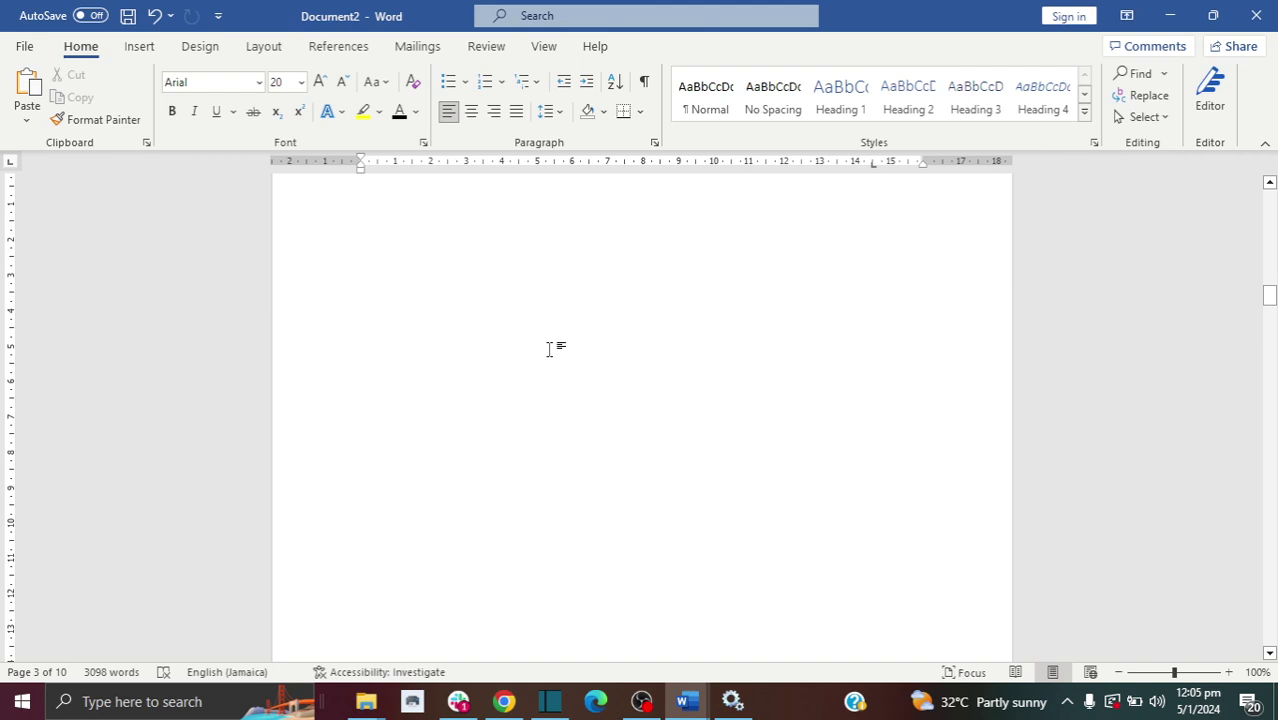
key(BackSpace)
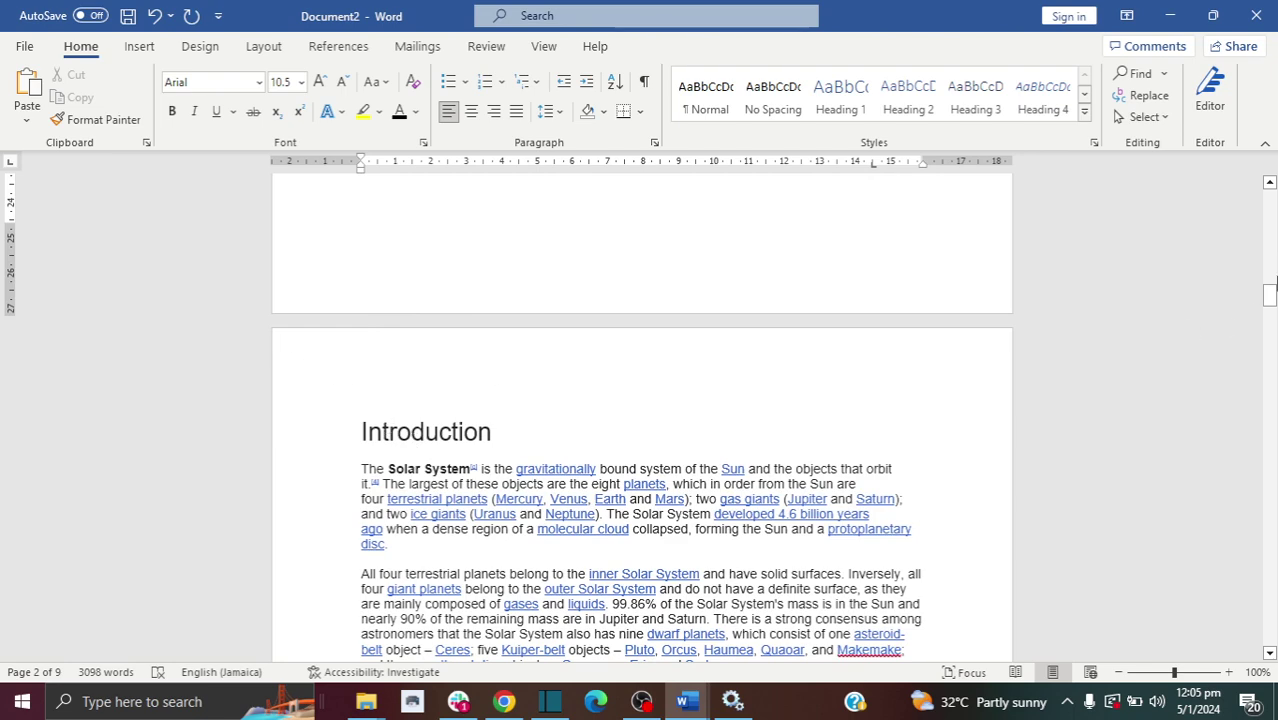
mouse_move(1276, 285)
mouse_down()
mouse_move(1271, 210)
mouse_move(1272, 437)
mouse_move(1270, 292)
mouse_up()
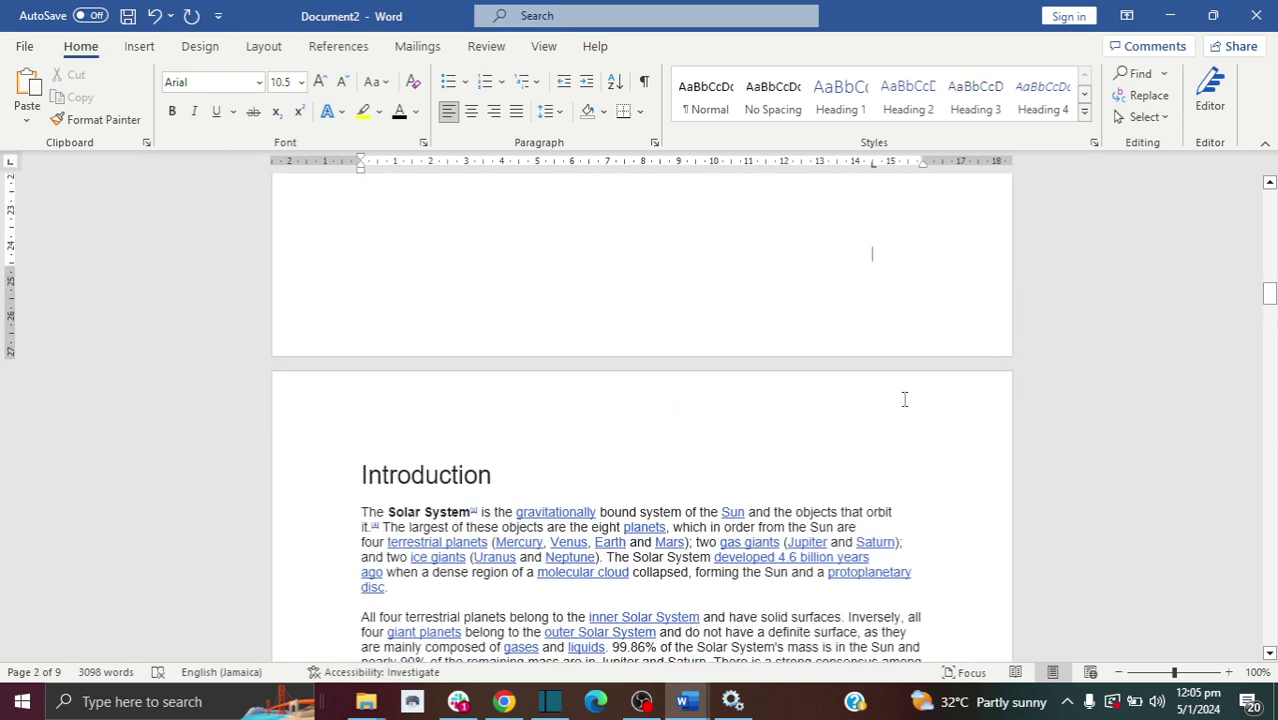